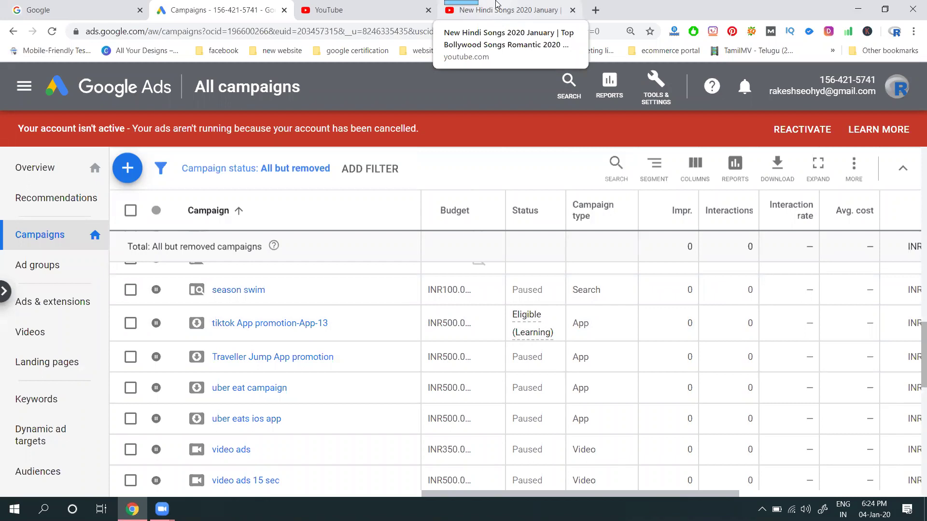
Step: Play the Netflix ad before 'New Hindi Songs 2020 January' and pause it around 0:17
click(498, 12)
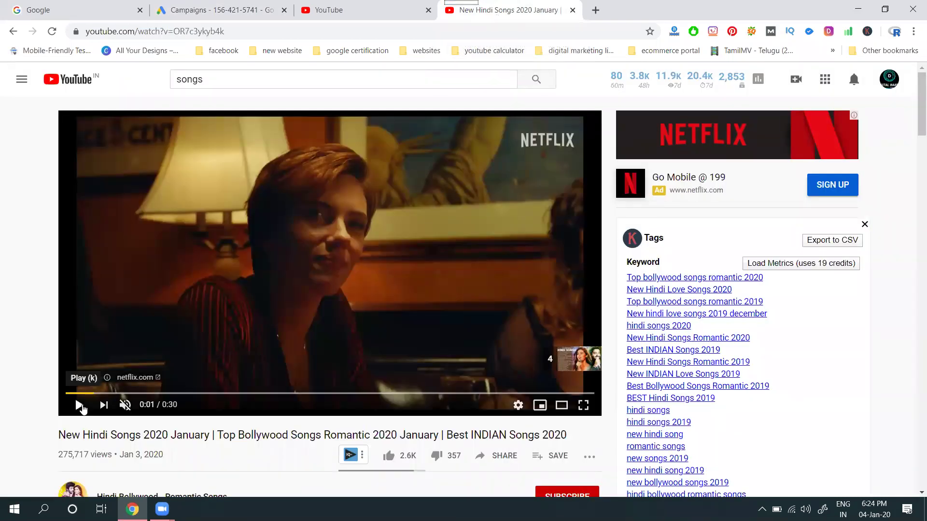
click(80, 406)
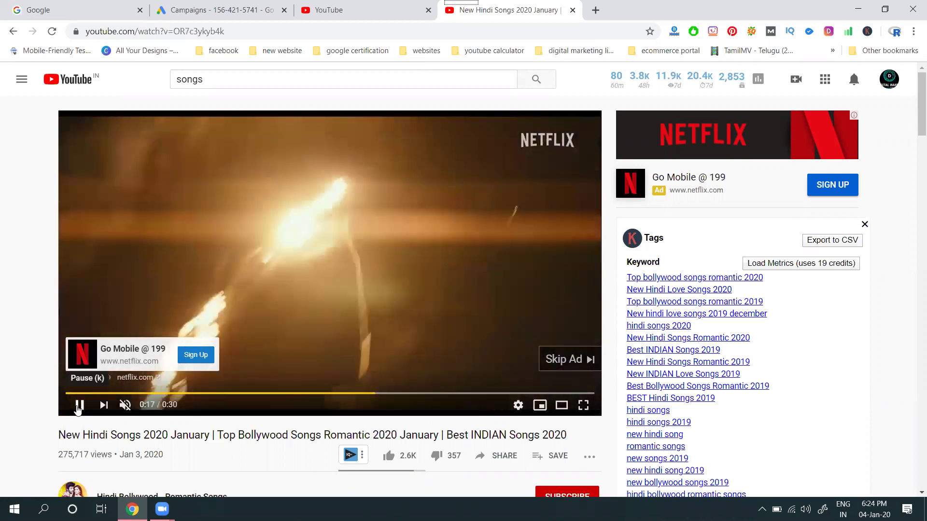
click(79, 405)
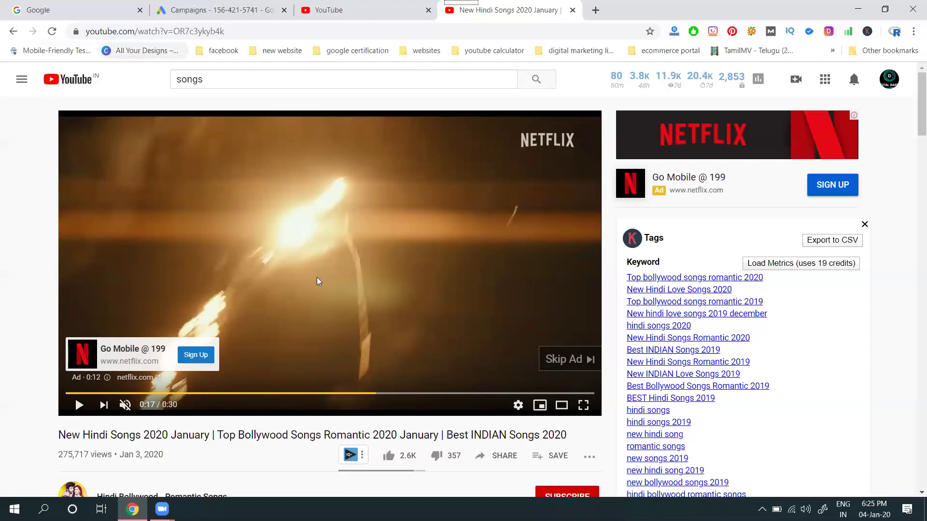
Step: Return to the Google Ads campaigns list and reload it
click(245, 6)
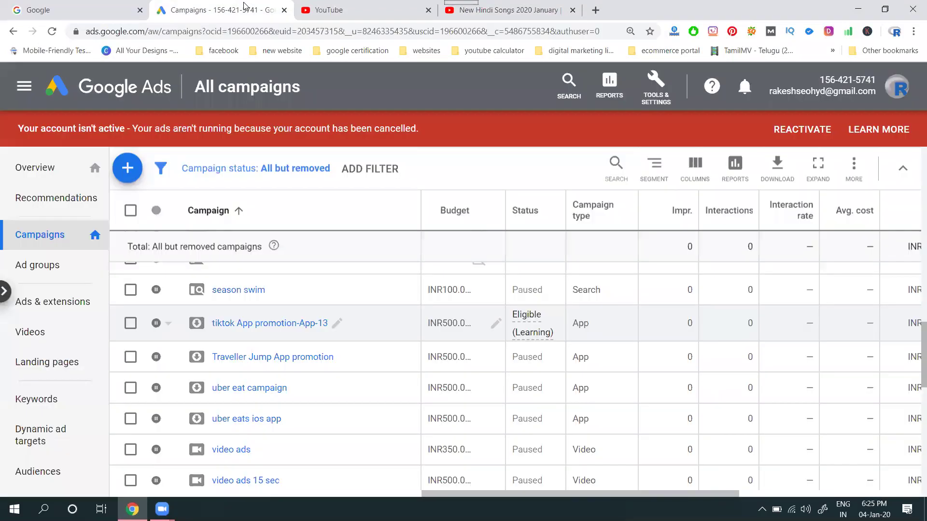
click(148, 169)
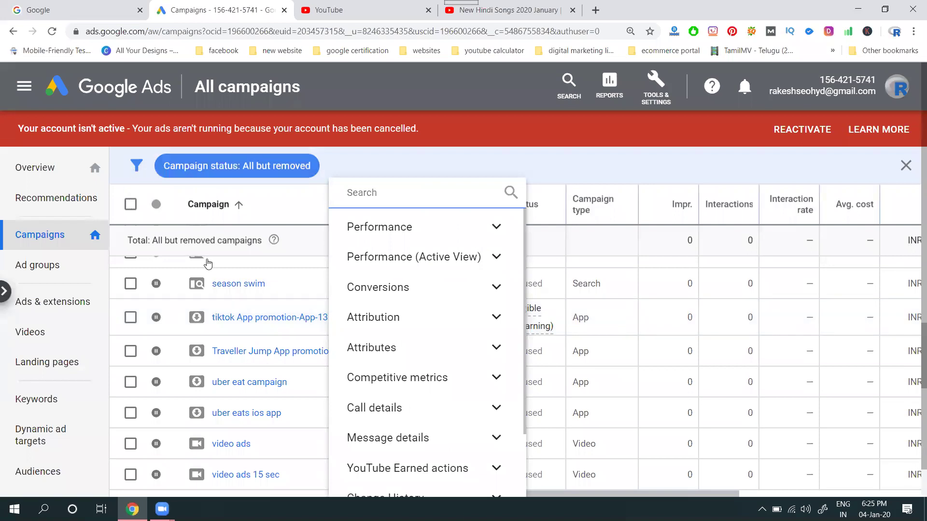
scroll(139, 269, up, 6)
click(57, 235)
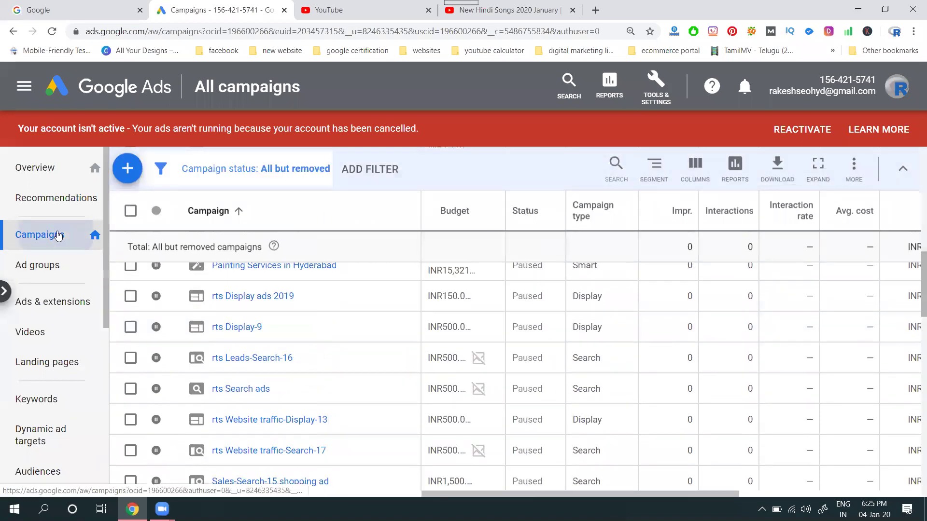
Step: Start a new campaign and review the available campaign goals
click(121, 171)
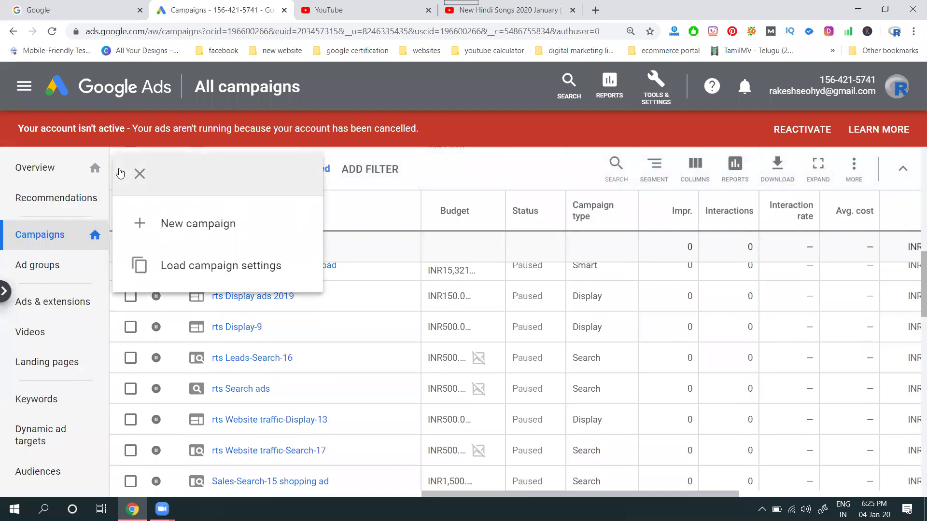
click(190, 212)
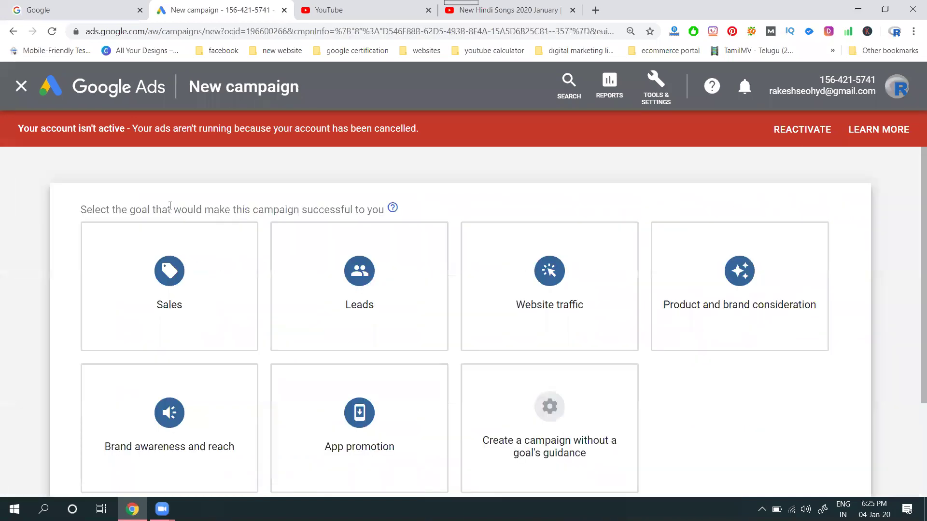
scroll(242, 270, down, 2)
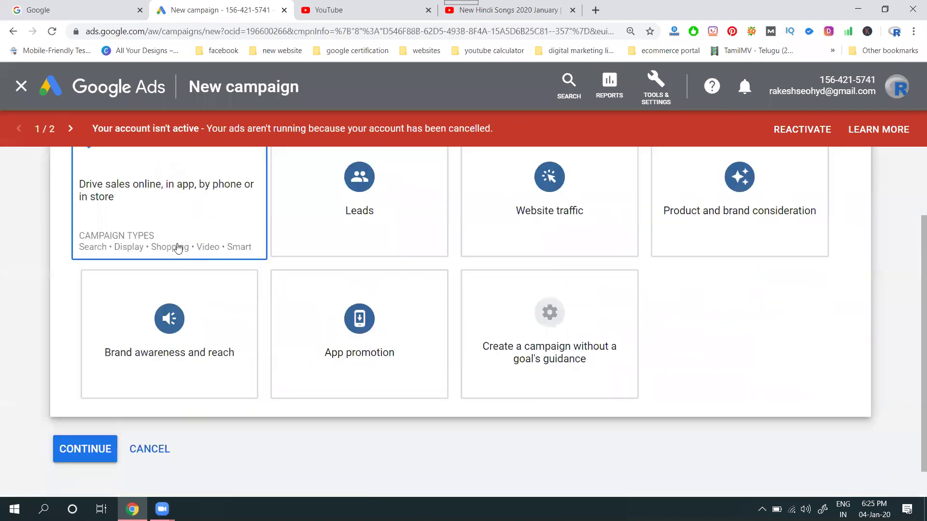
scroll(126, 225, up, 2)
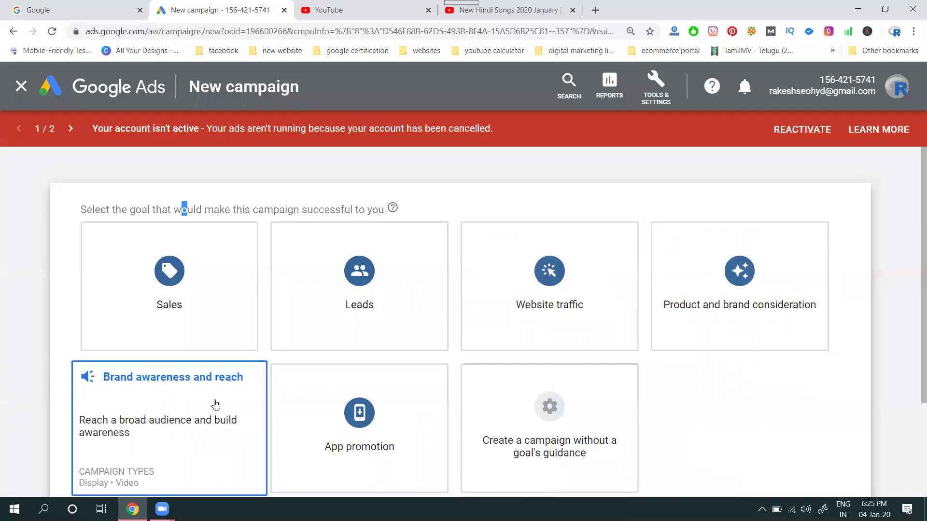
scroll(216, 405, down, 2)
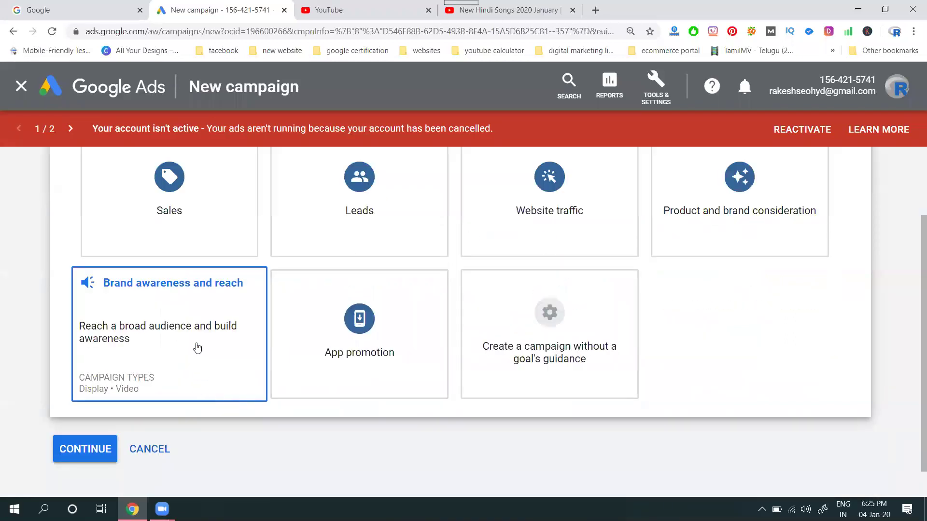
Step: Pick the Brand awareness and reach goal with the Video campaign type
click(197, 345)
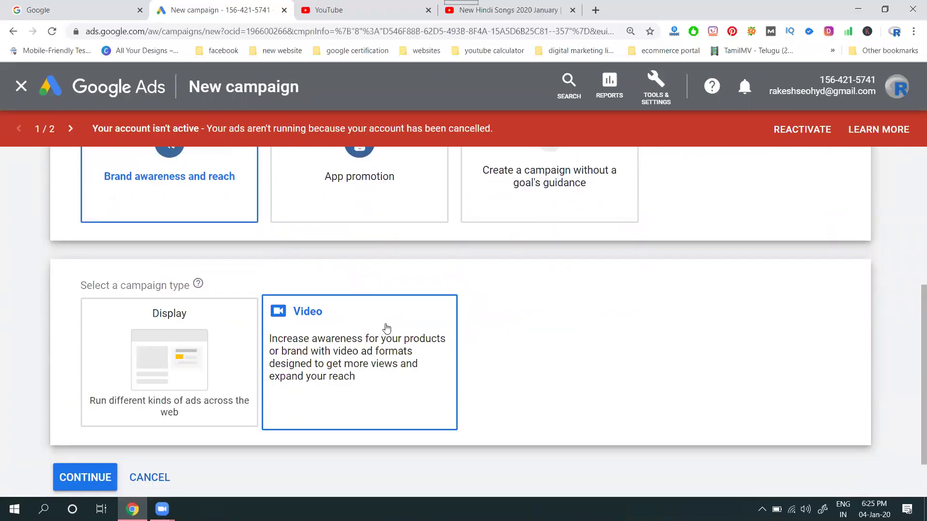
click(386, 328)
scroll(381, 329, down, 7)
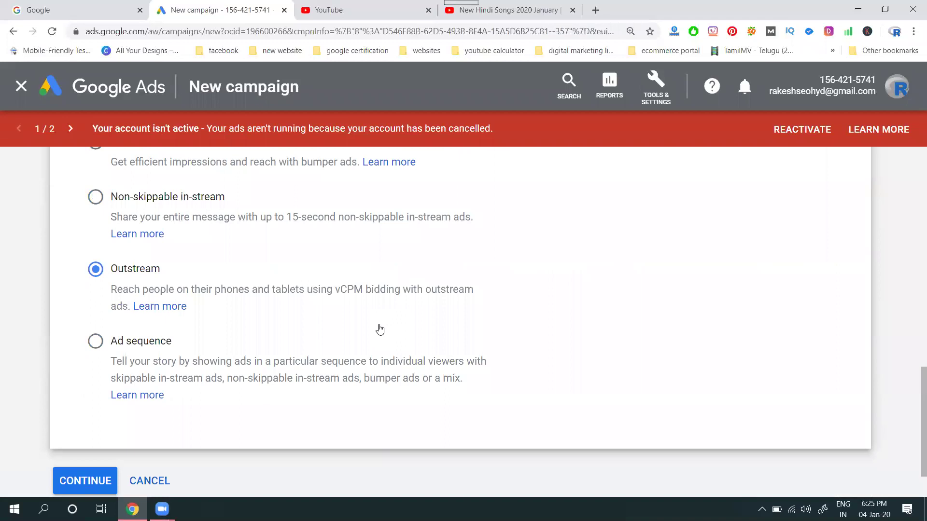
scroll(380, 330, up, 4)
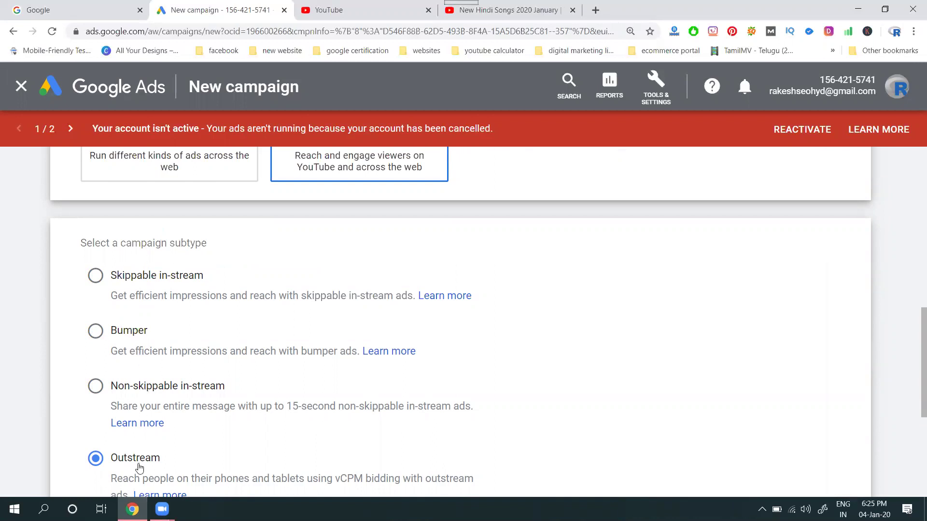
scroll(58, 391, down, 2)
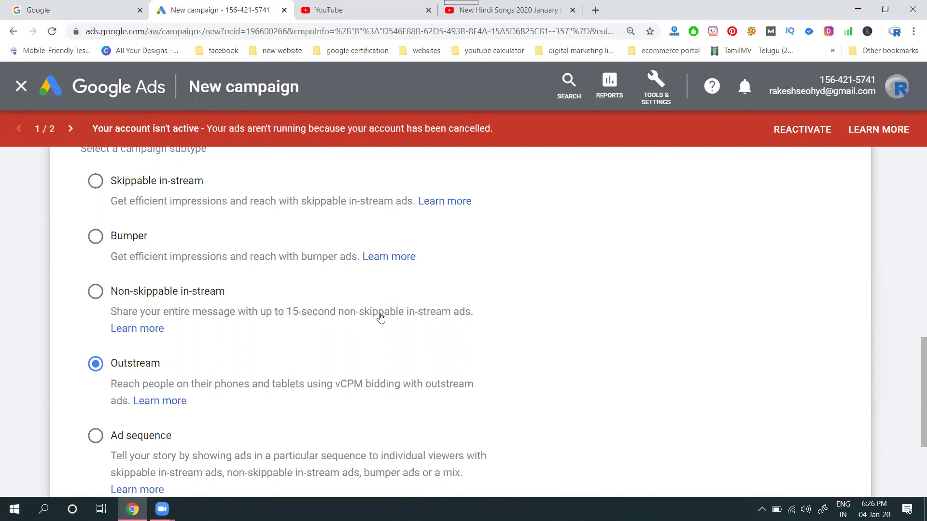
click(517, 3)
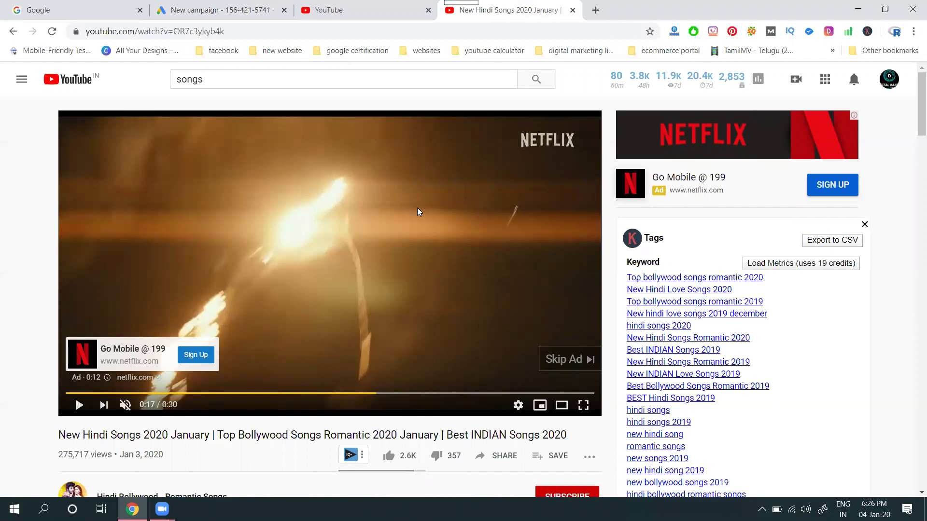
click(234, 4)
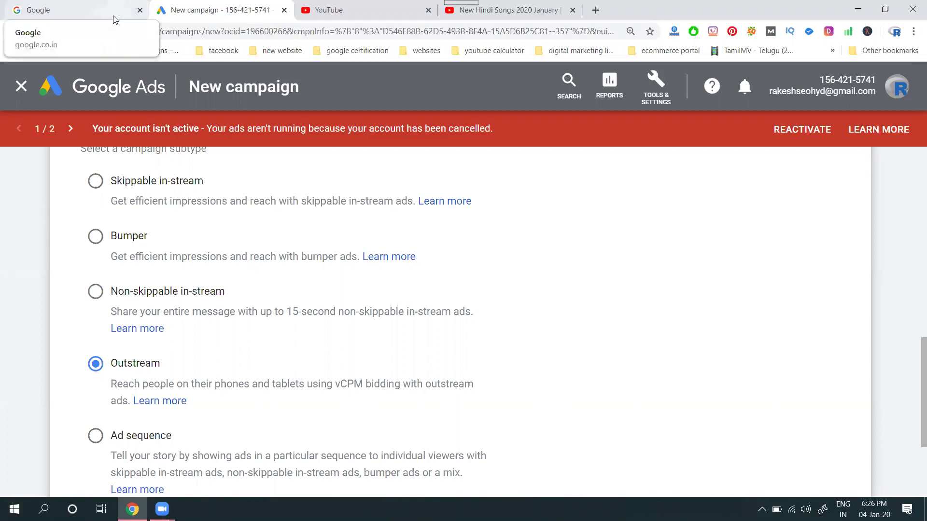
Step: Select Bumper as the video campaign subtype
click(117, 236)
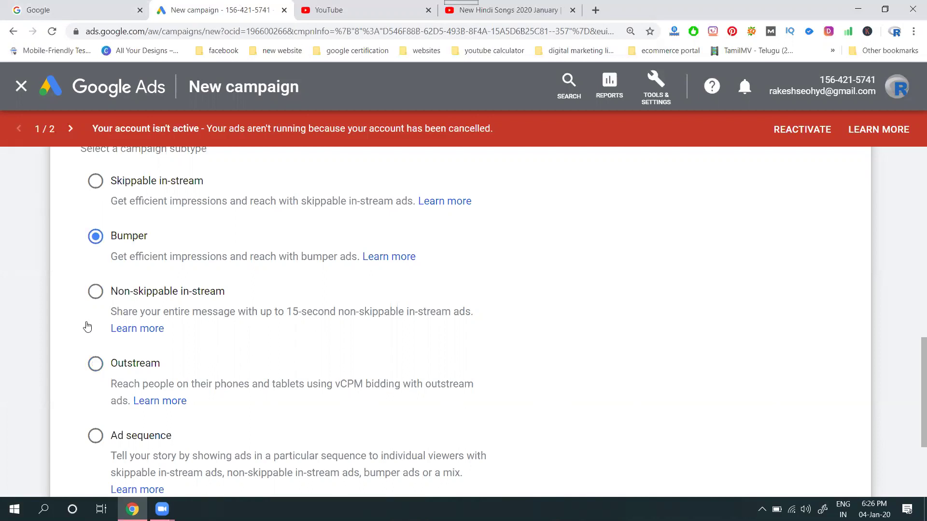
scroll(86, 324, down, 3)
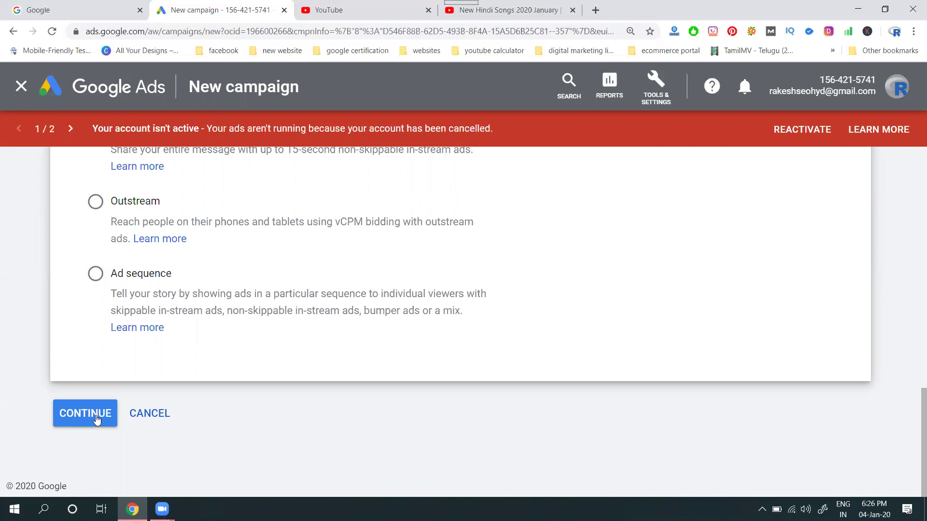
Step: Continue to campaign settings and set a campaign total budget of 2000
click(84, 413)
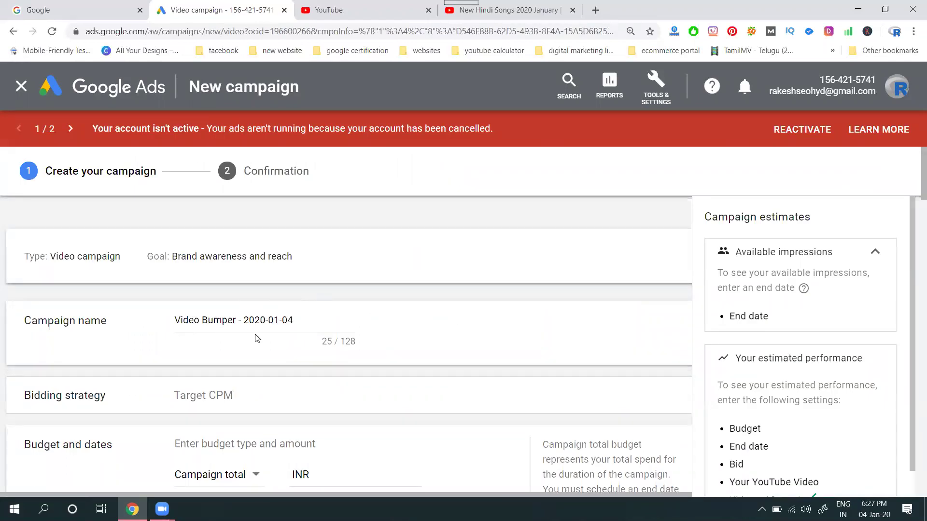
scroll(253, 340, down, 2)
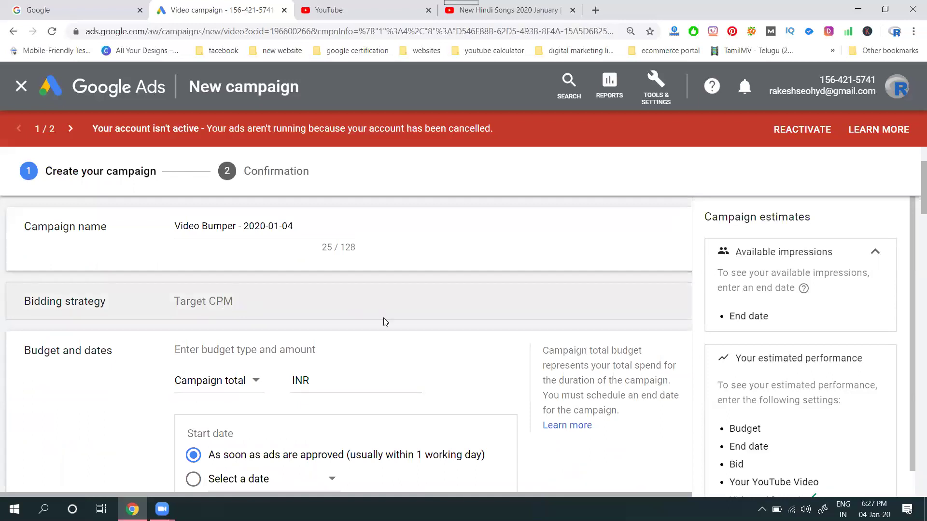
scroll(383, 314, down, 2)
click(240, 288)
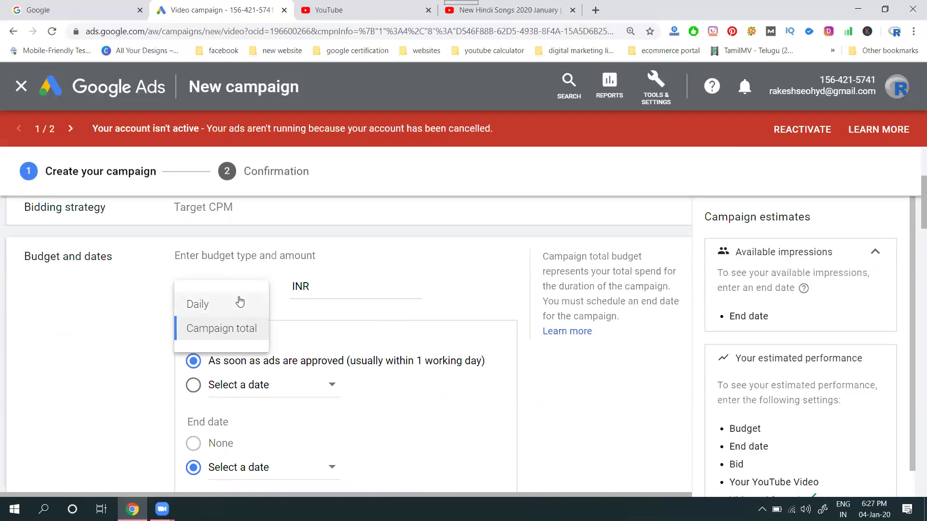
click(237, 329)
click(325, 286)
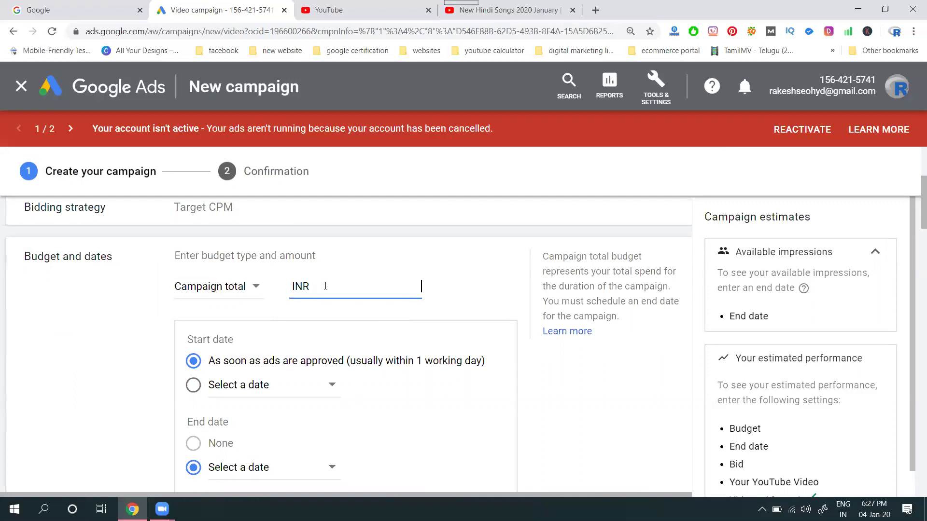
text(2000)
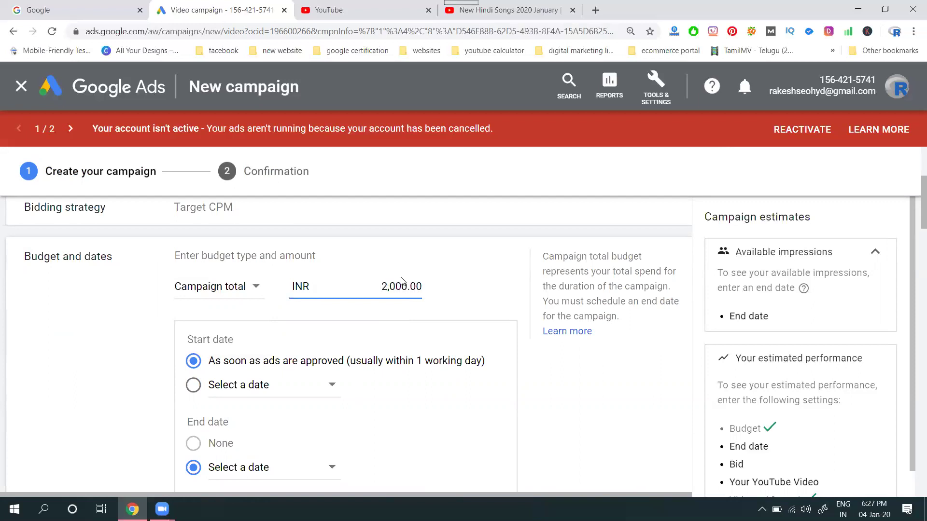
click(442, 265)
Step: Try a daily budget, revert to campaign total, and expand the Networks settings
click(245, 290)
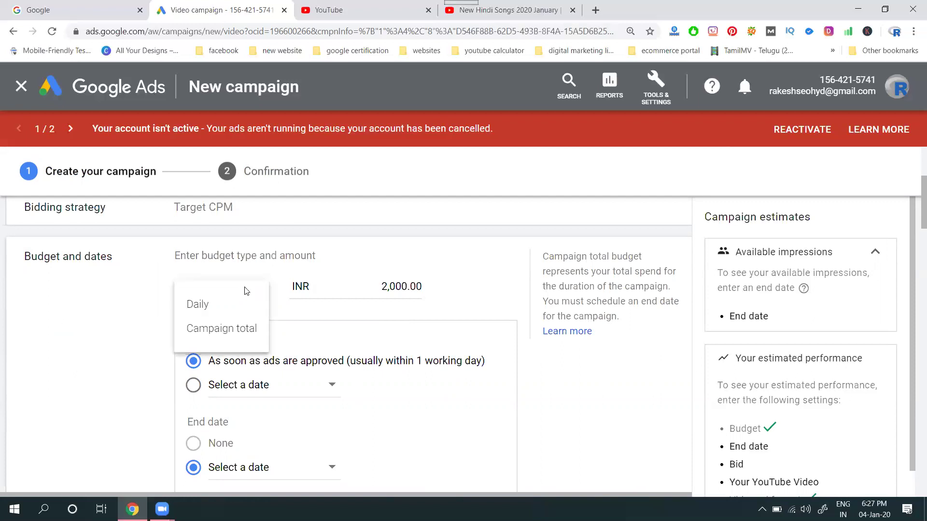
click(245, 304)
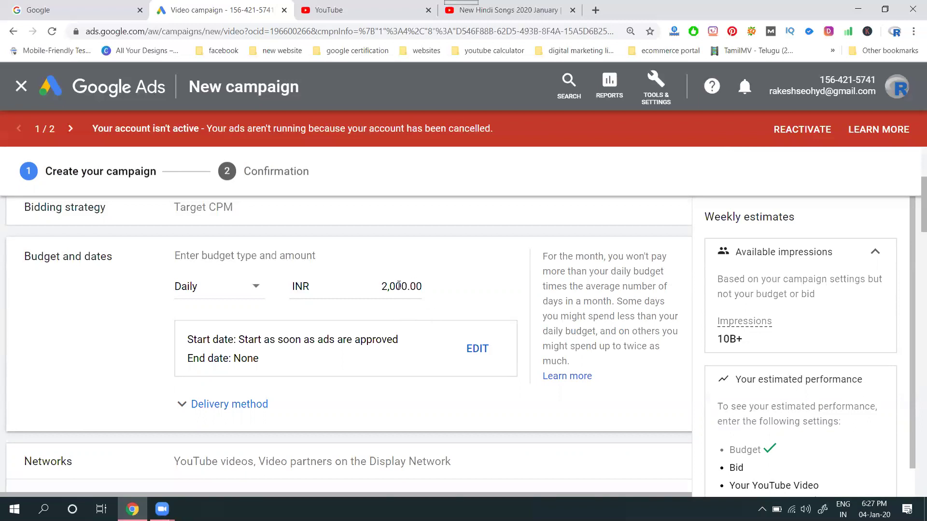
click(401, 285)
click(230, 289)
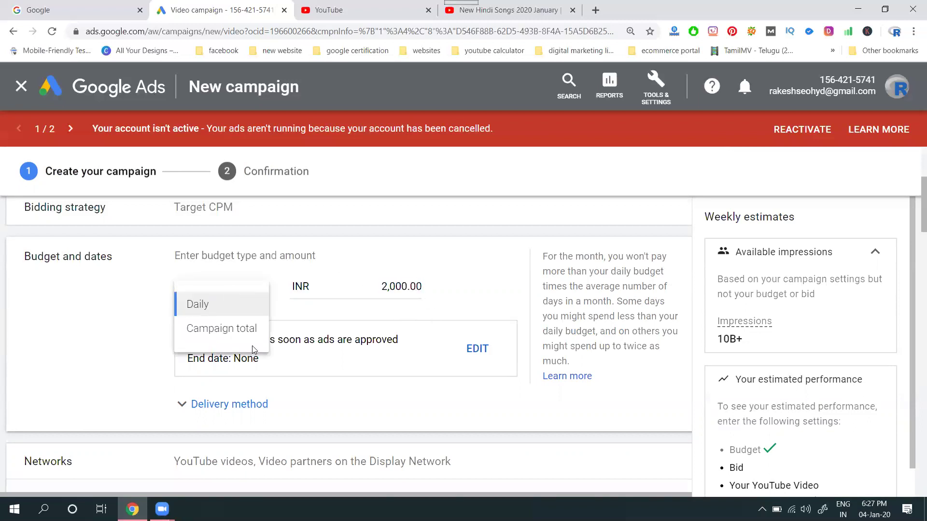
click(249, 338)
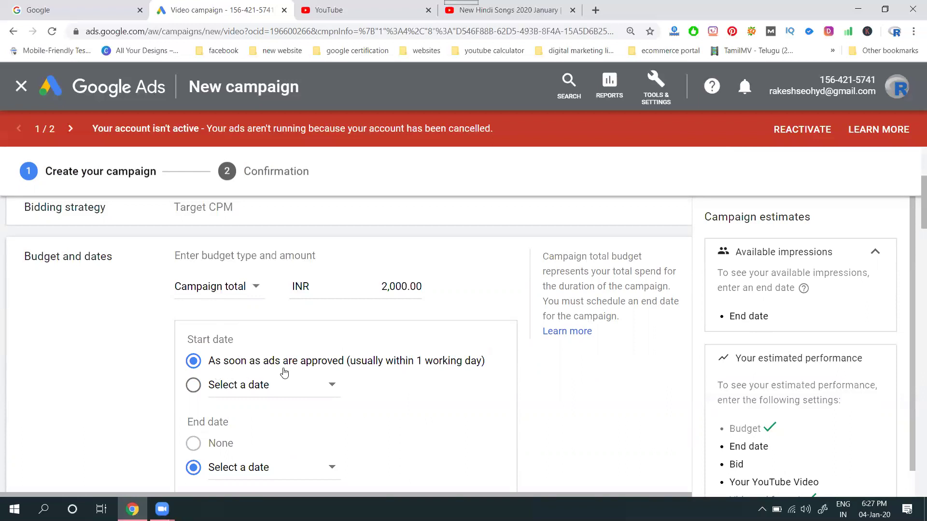
scroll(284, 372, down, 3)
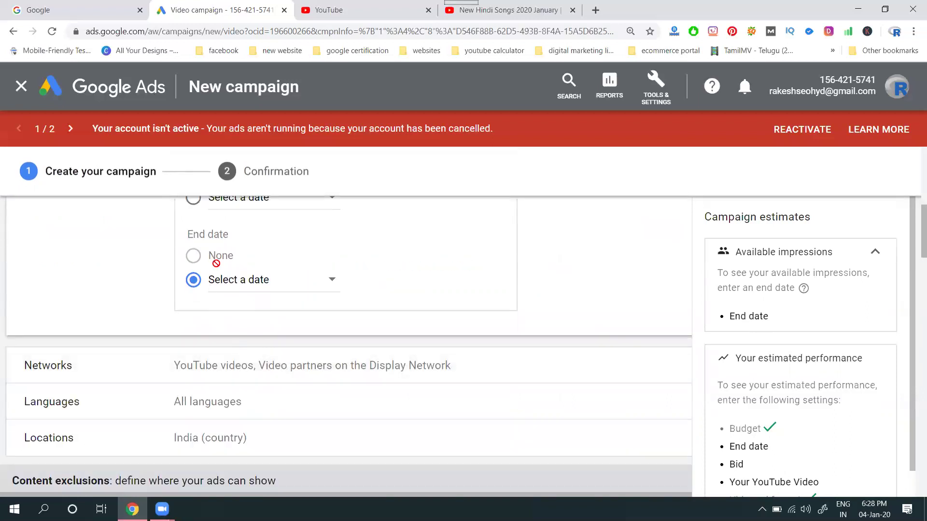
click(243, 374)
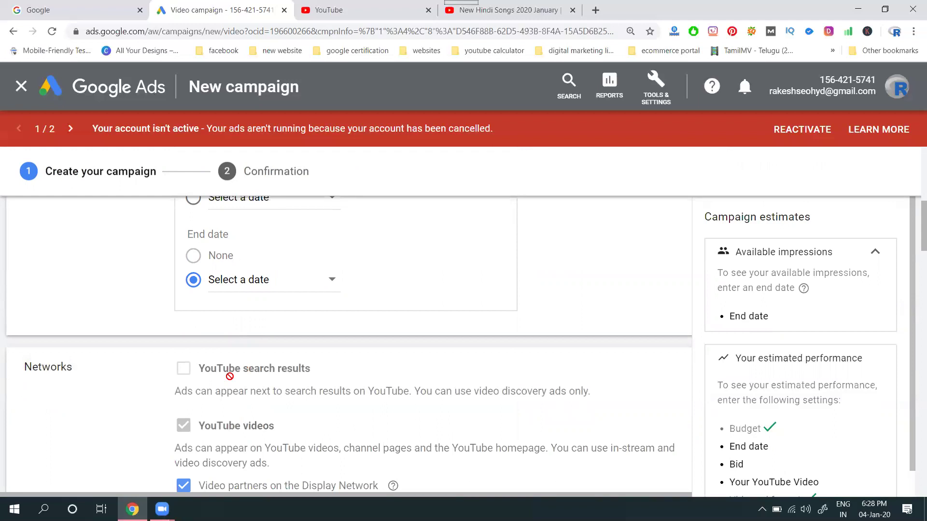
scroll(231, 369, down, 2)
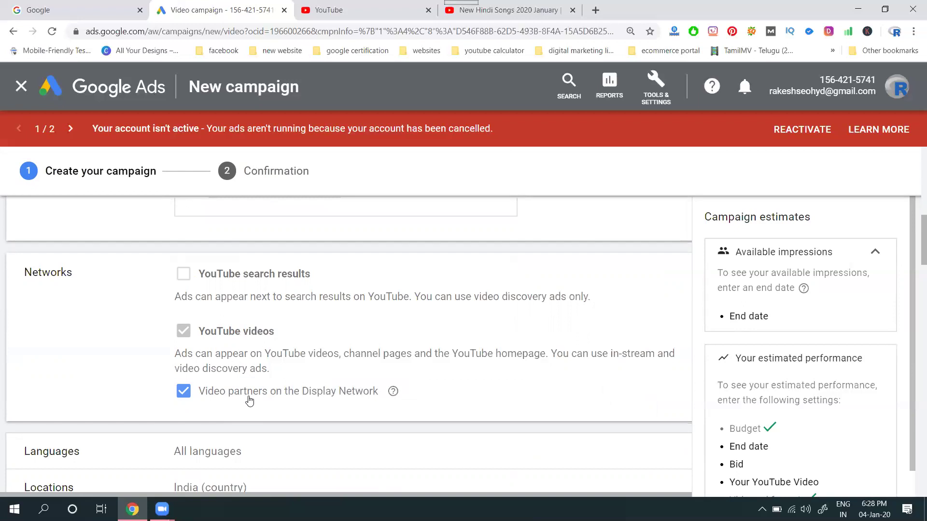
Step: Open southreelnews.com in a new browser tab
click(595, 10)
text(sou)
key(Return)
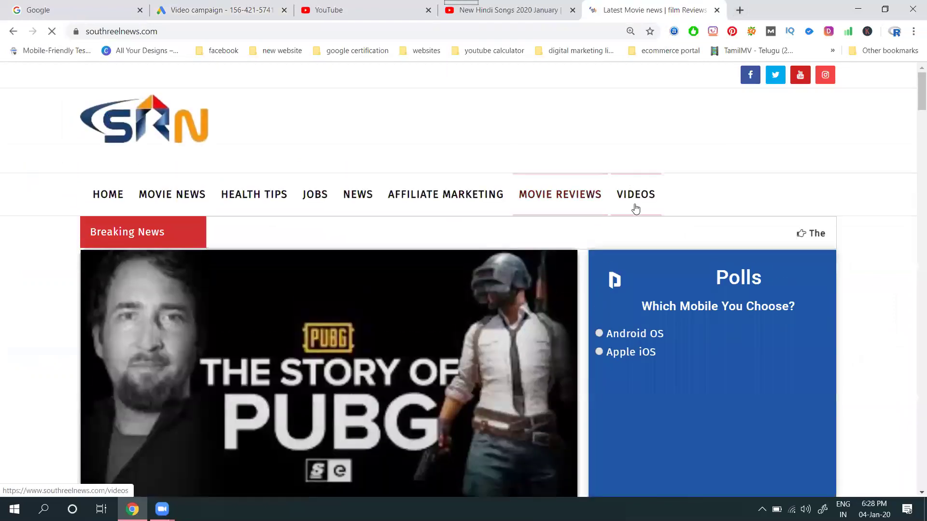
Step: Play the YouTube subscribers video from Digital Marketing Training, then return to Google Ads
click(636, 212)
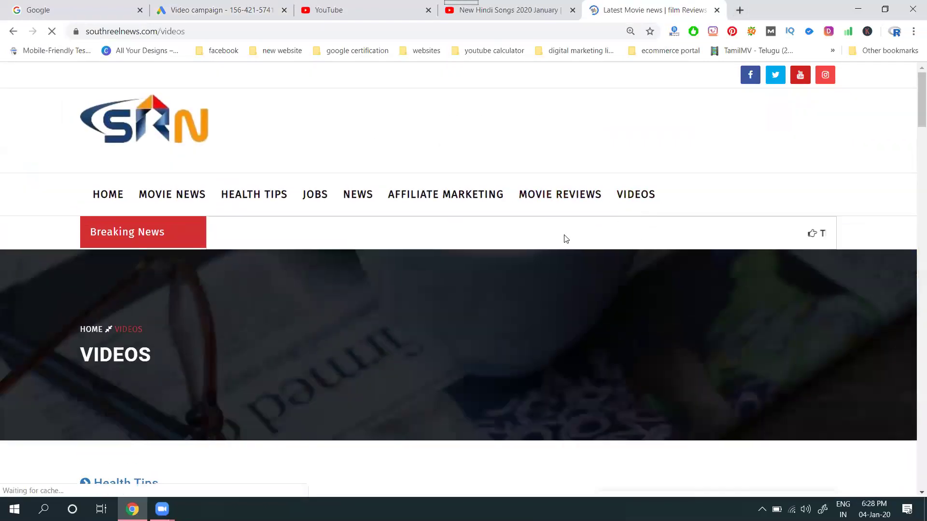
scroll(539, 245, down, 1)
scroll(539, 245, down, 5)
click(126, 294)
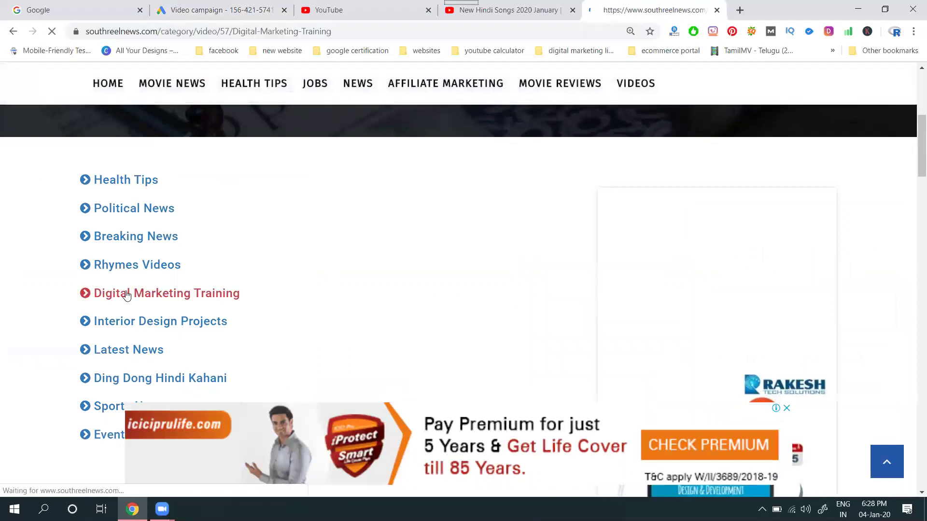
scroll(125, 297, down, 3)
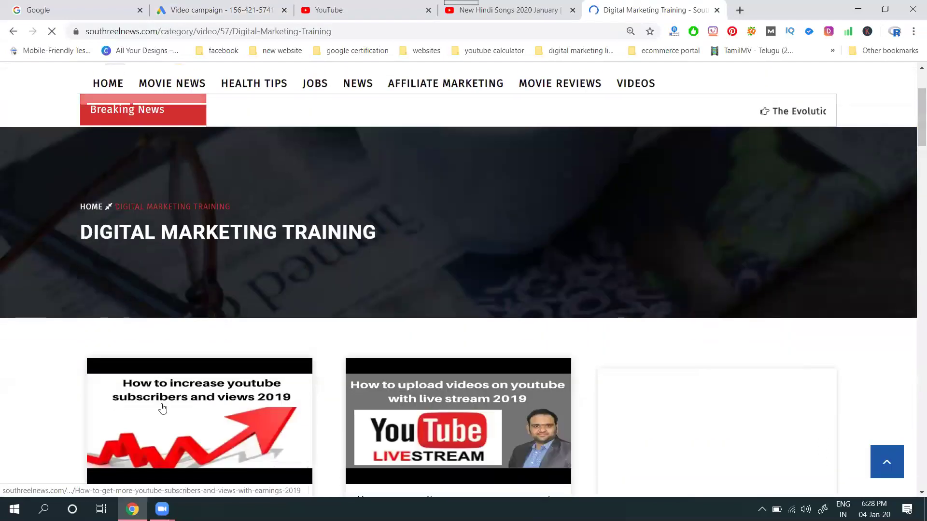
click(163, 408)
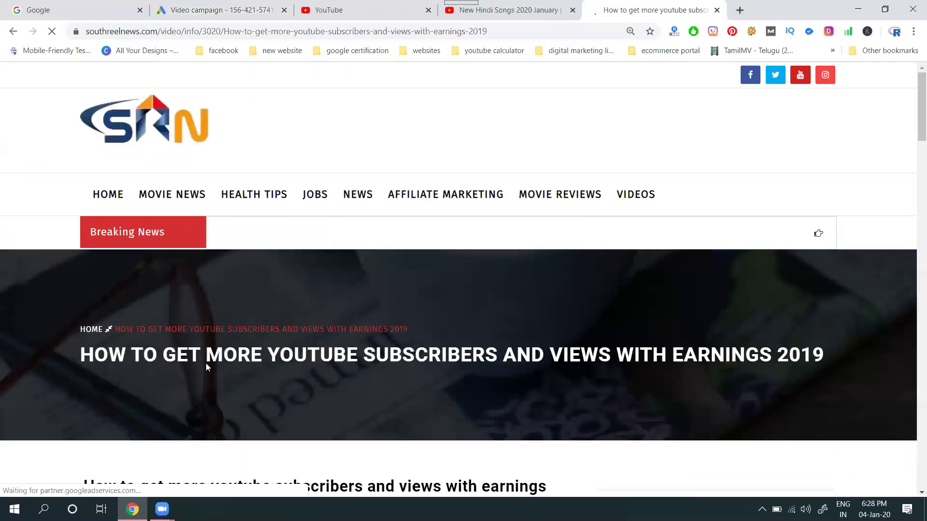
scroll(244, 328, down, 8)
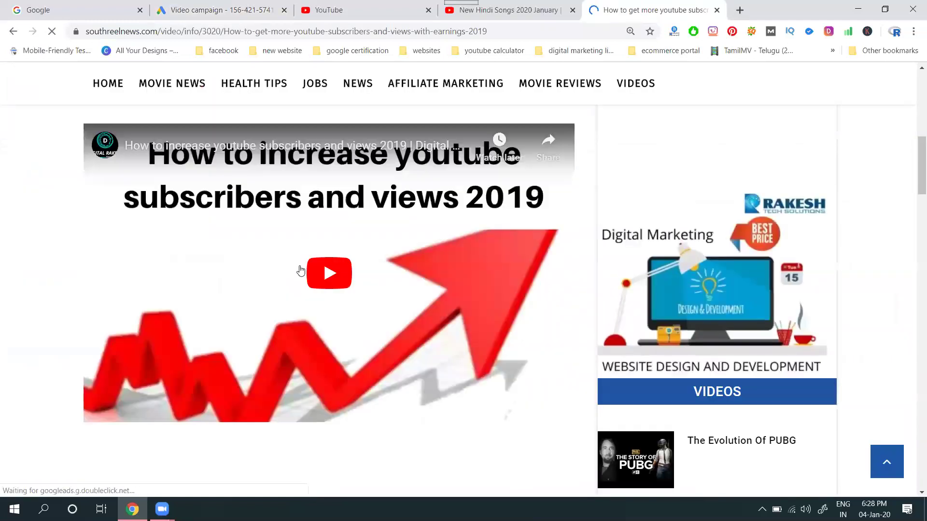
click(354, 269)
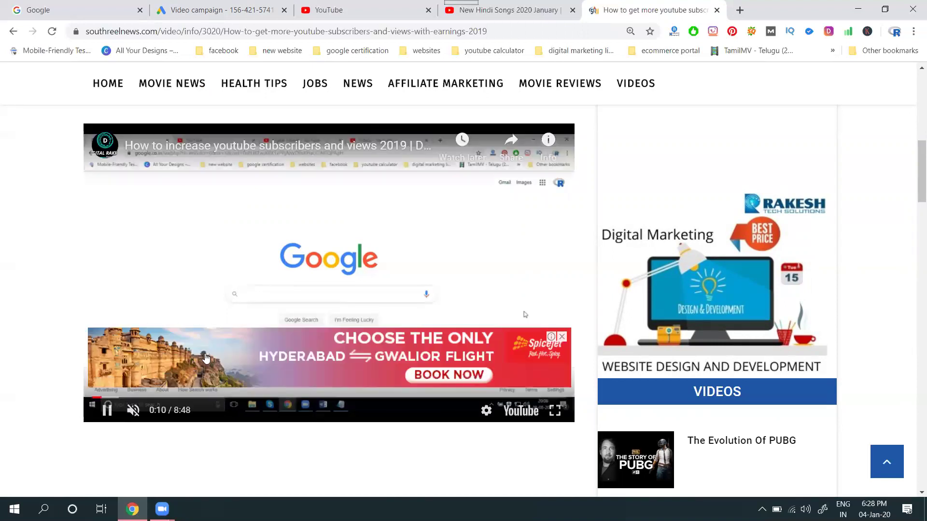
click(180, 5)
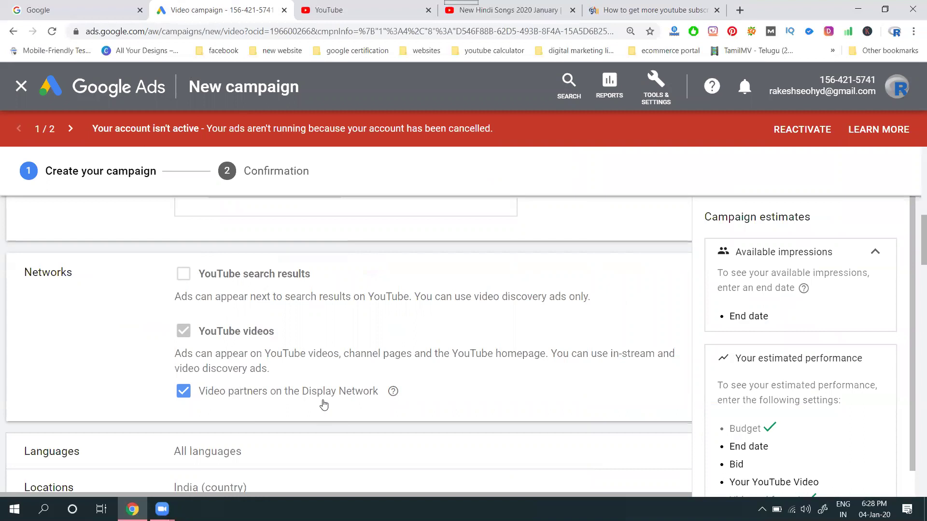
Step: Briefly revisit the southreelnews videos page, then come back to the campaign settings
click(666, 9)
click(642, 88)
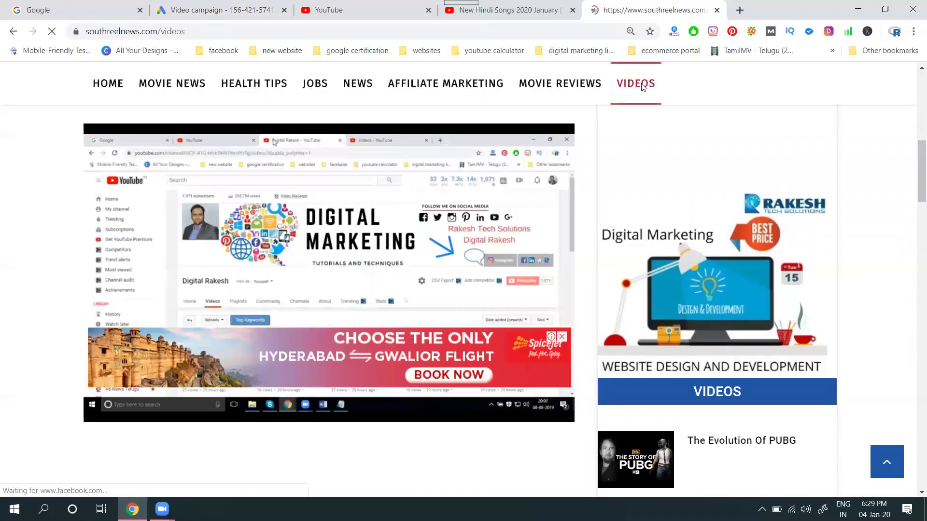
click(187, 11)
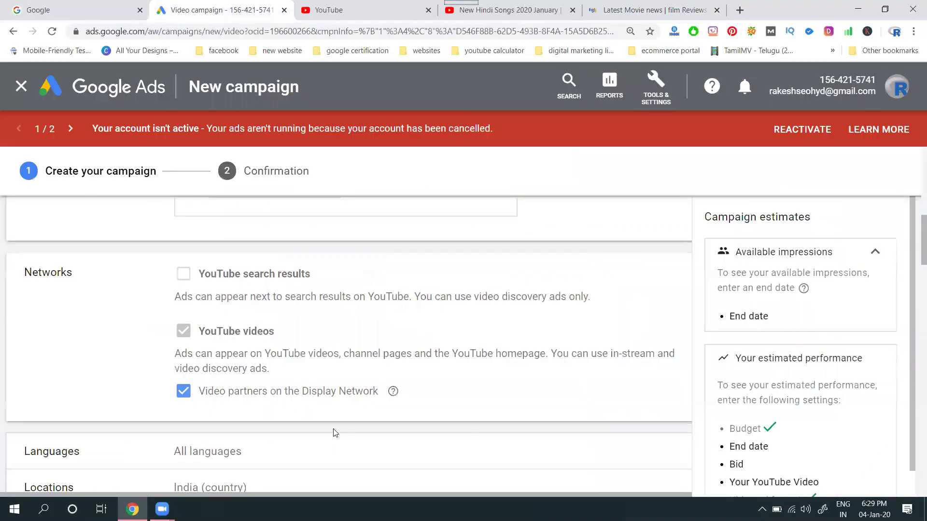
Step: Set the campaign's target language to English
scroll(320, 410, down, 2)
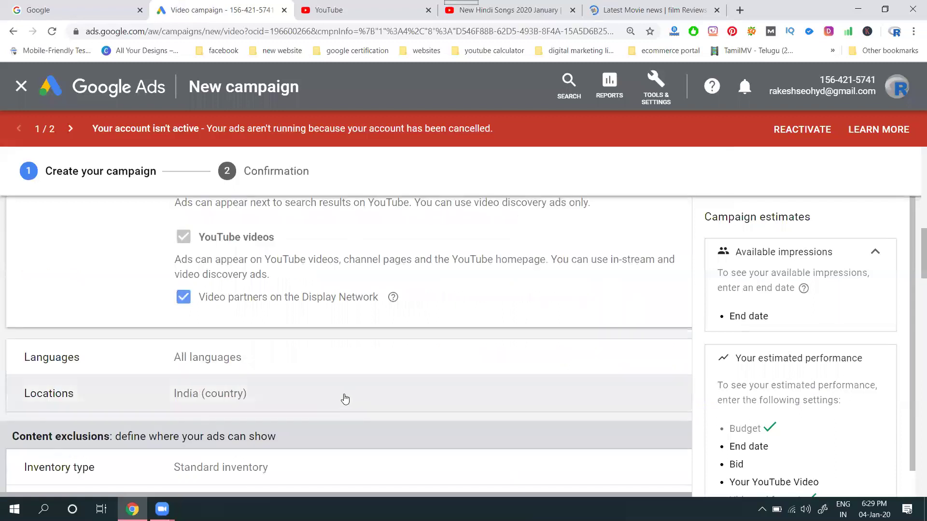
click(283, 351)
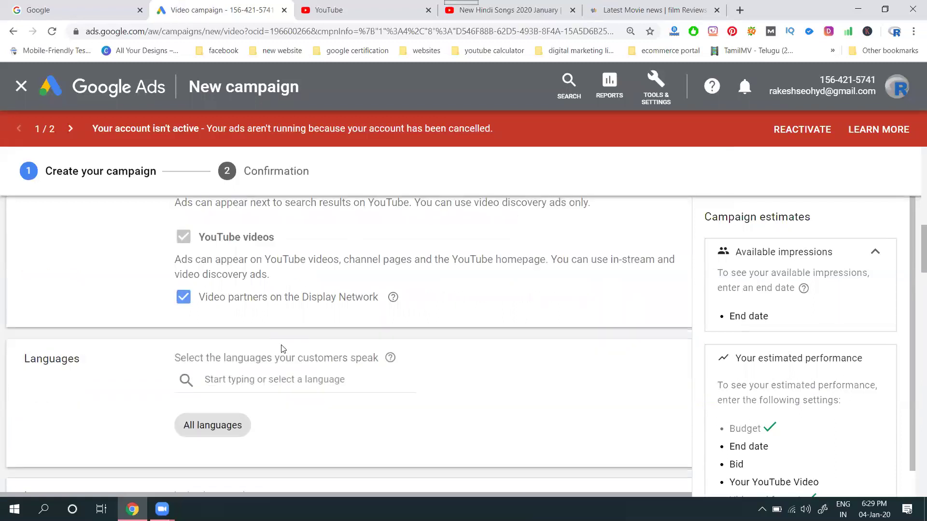
click(260, 382)
text(eng)
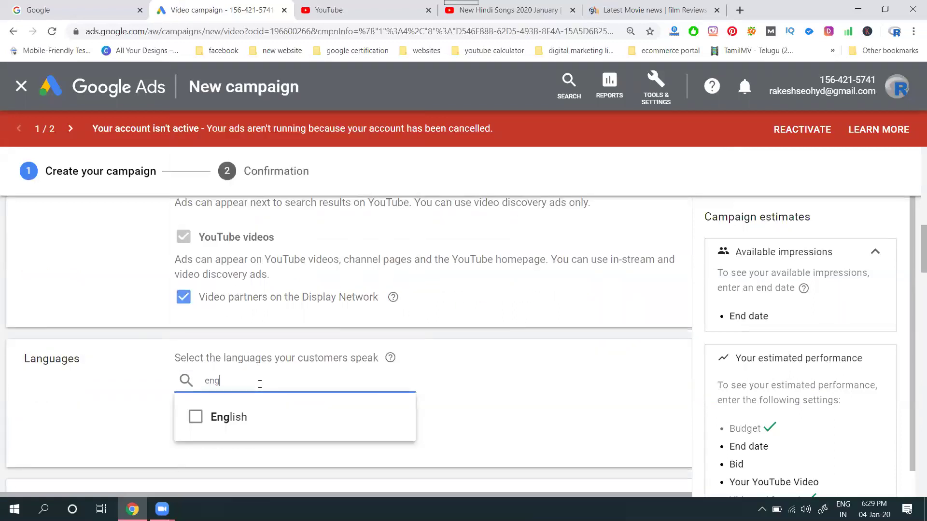
click(254, 424)
Step: Target the campaign at Hyderabad, Telangana, India instead of all of India
click(463, 325)
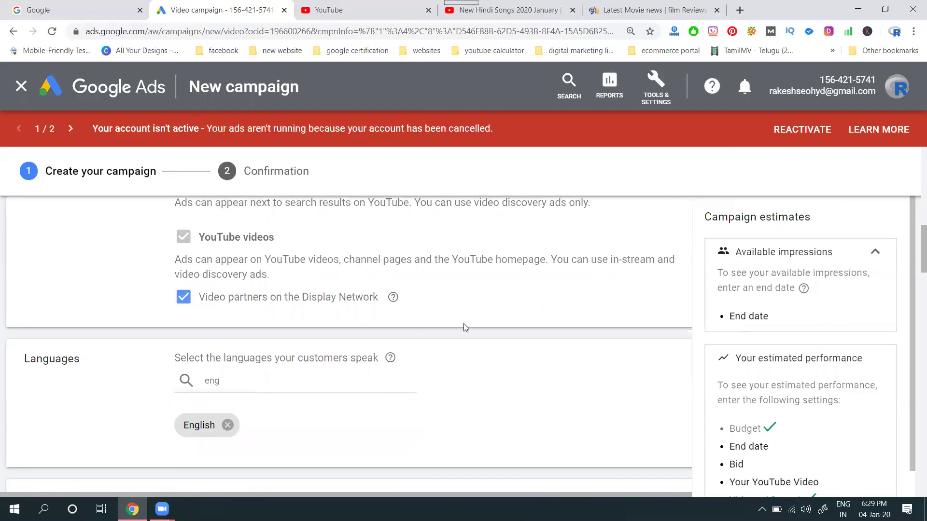
scroll(464, 326, down, 5)
click(273, 225)
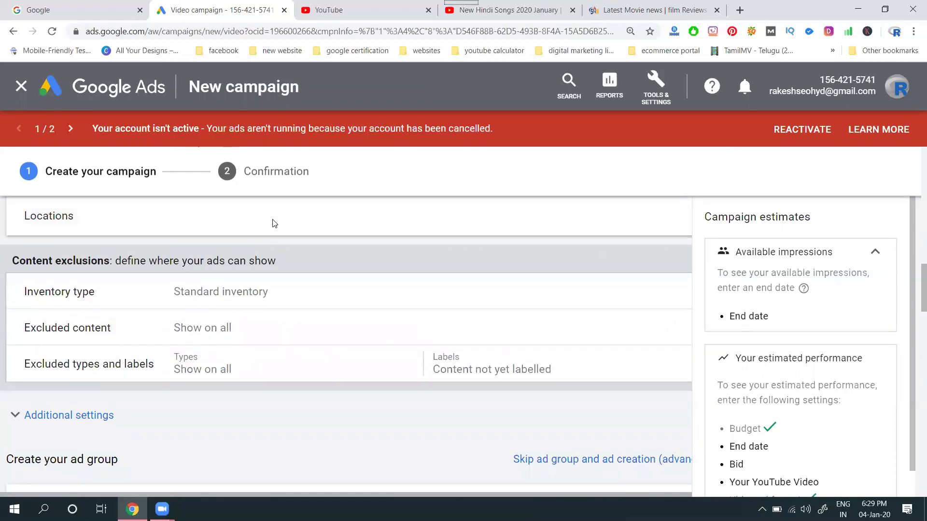
click(262, 320)
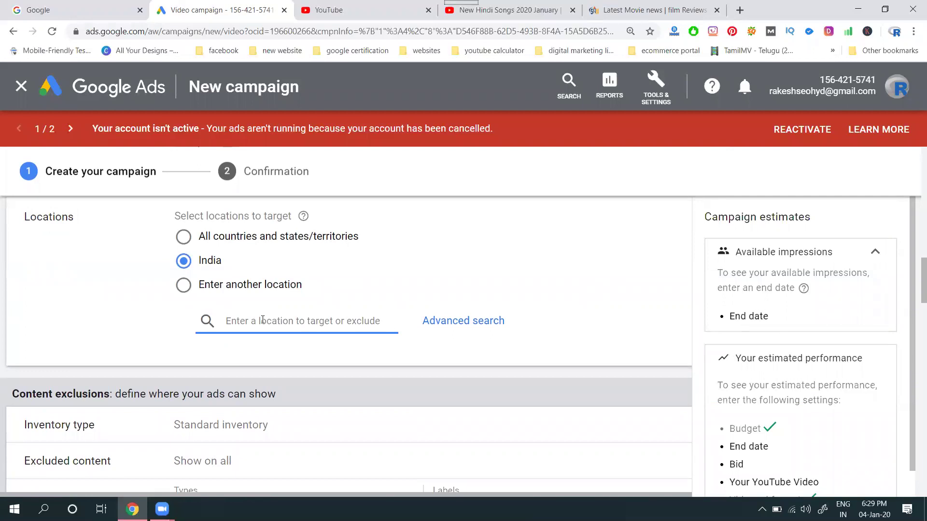
text(hyderab)
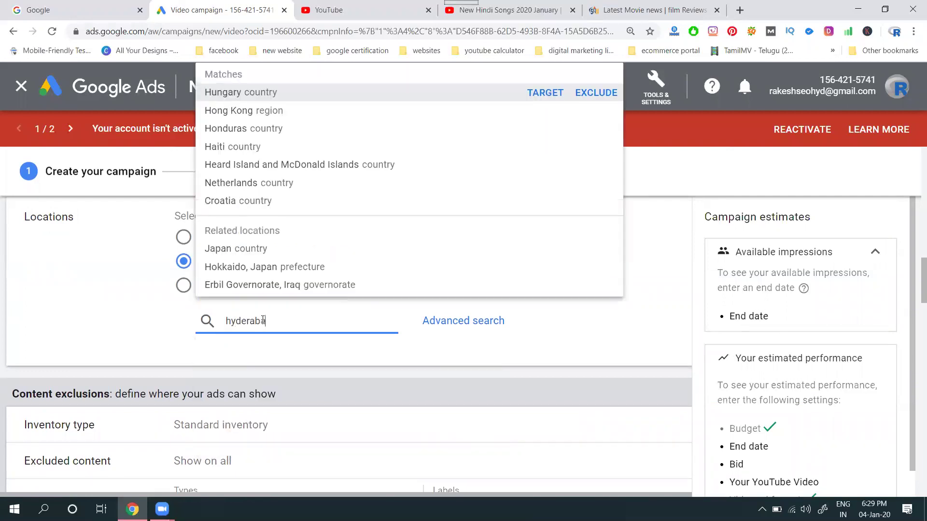
click(286, 93)
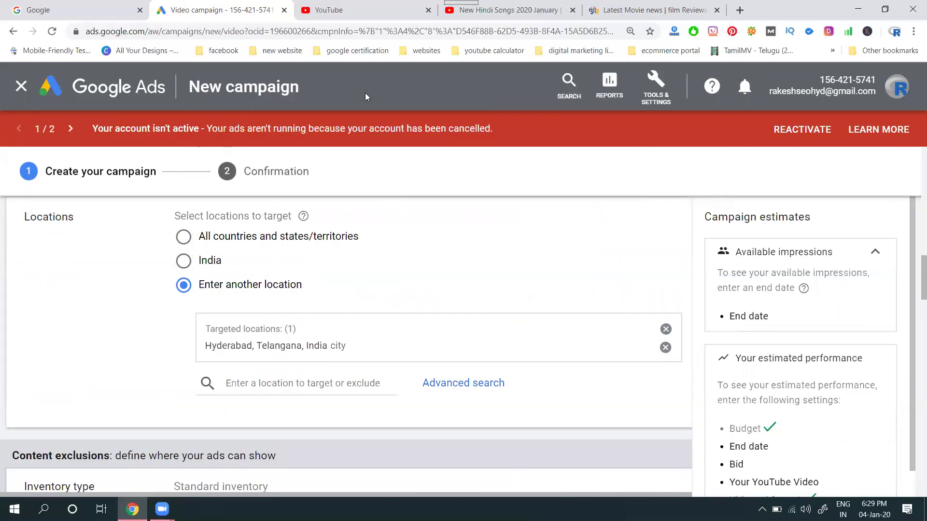
scroll(264, 334, down, 4)
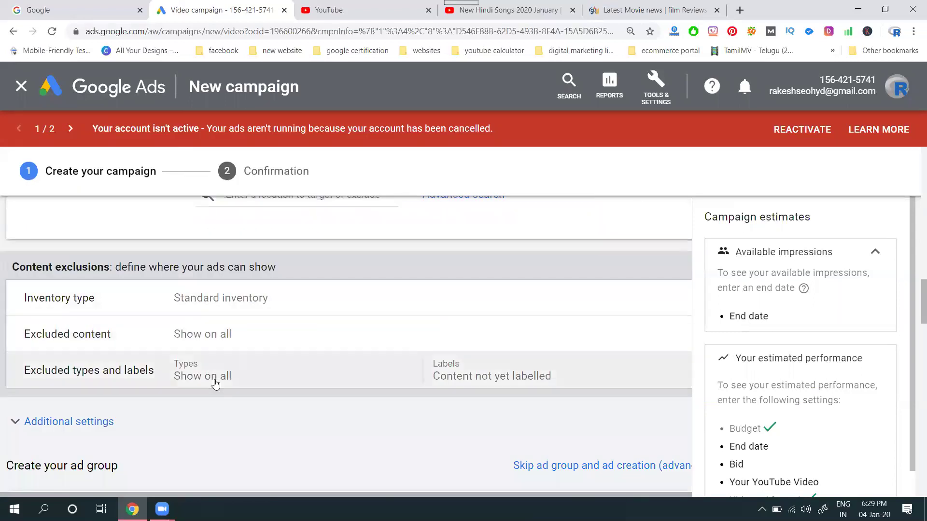
Step: Enter 'ris' in the ad group name field
scroll(213, 382, down, 4)
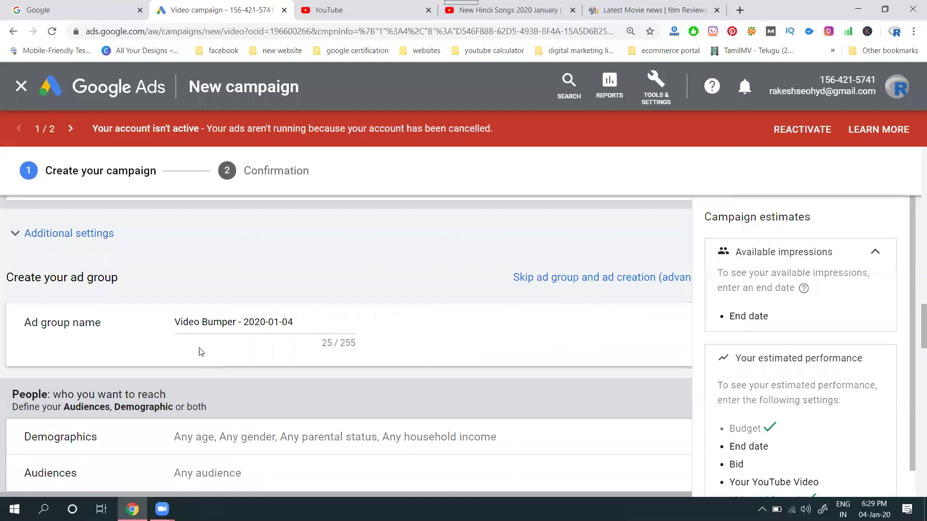
click(175, 321)
text(ris)
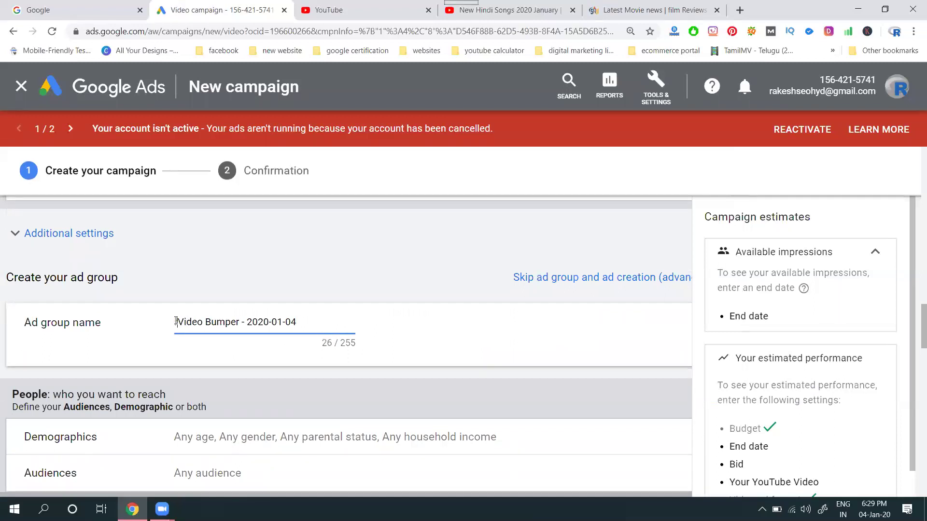
scroll(260, 314, down, 4)
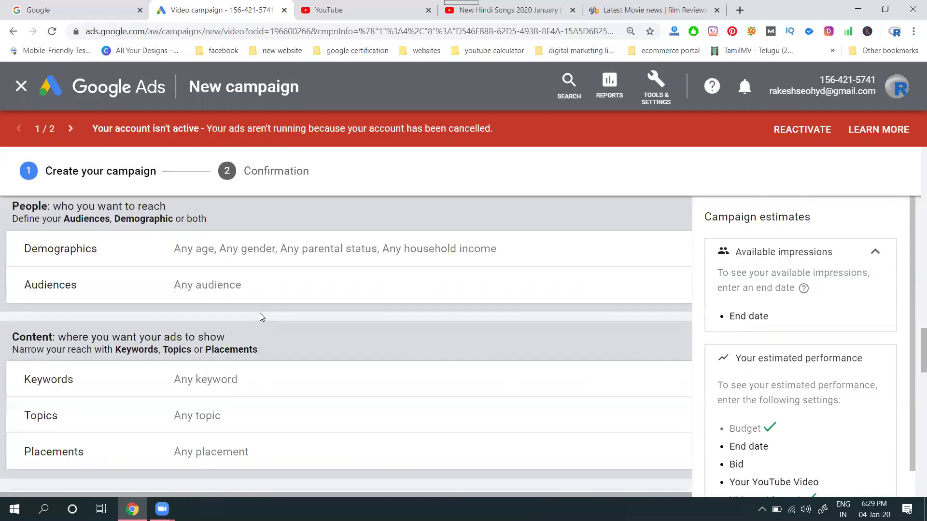
click(267, 258)
click(266, 256)
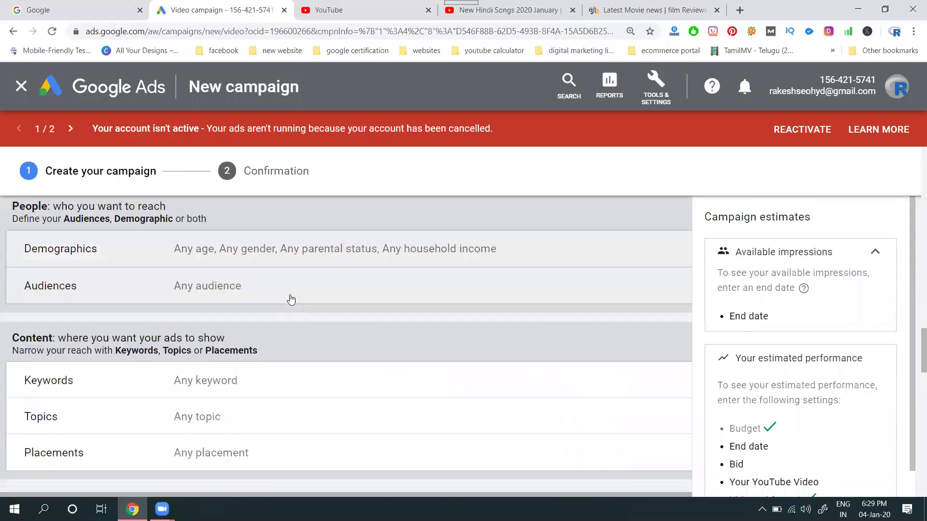
scroll(289, 300, down, 2)
scroll(248, 340, up, 4)
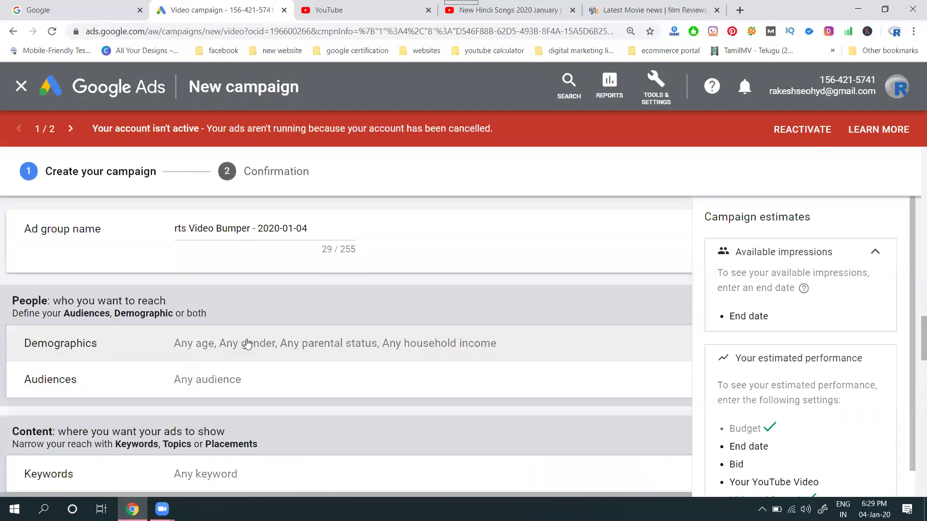
Step: Exclude the 45-54, 55-64, 65+ and Unknown age groups from demographic targeting
click(248, 344)
scroll(328, 392, down, 2)
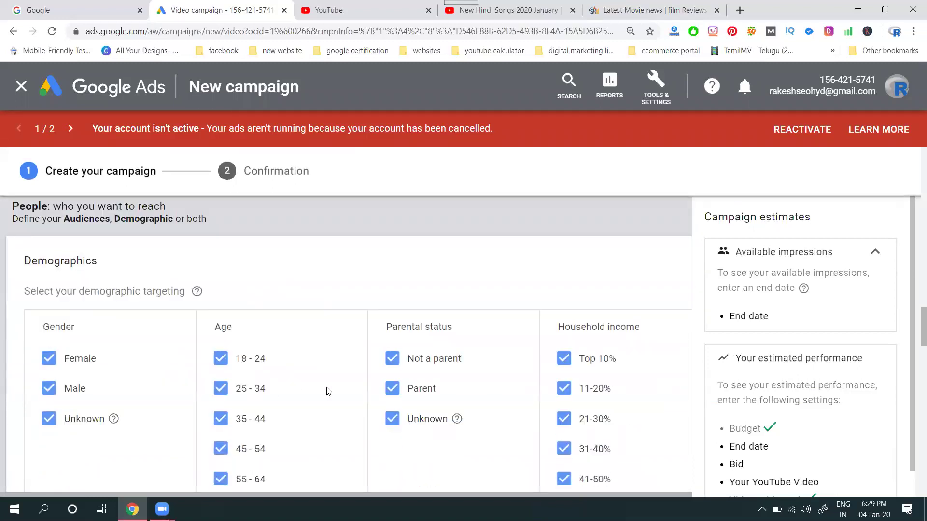
click(245, 482)
click(244, 448)
scroll(244, 447, down, 4)
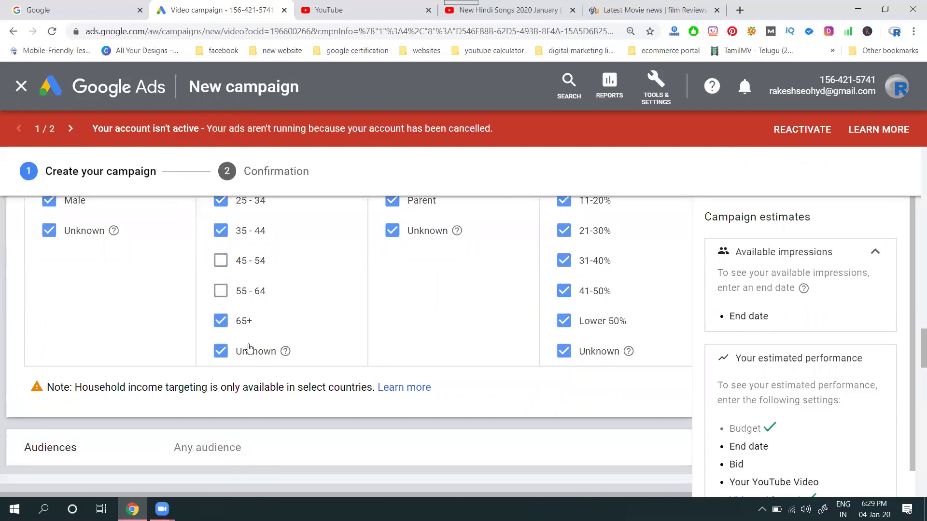
click(244, 323)
click(261, 351)
scroll(466, 355, down, 4)
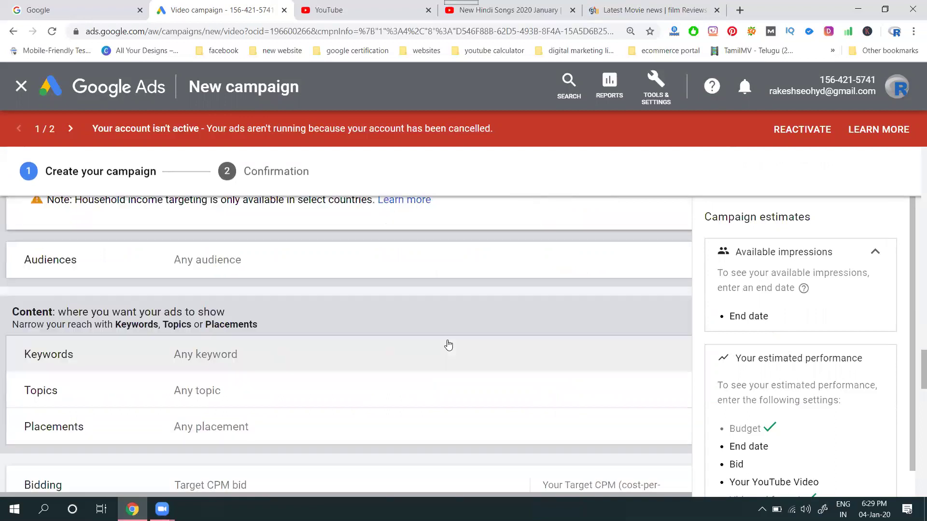
Step: Expand Keywords under Content to reveal the keyword box and Get keyword ideas panel
click(235, 360)
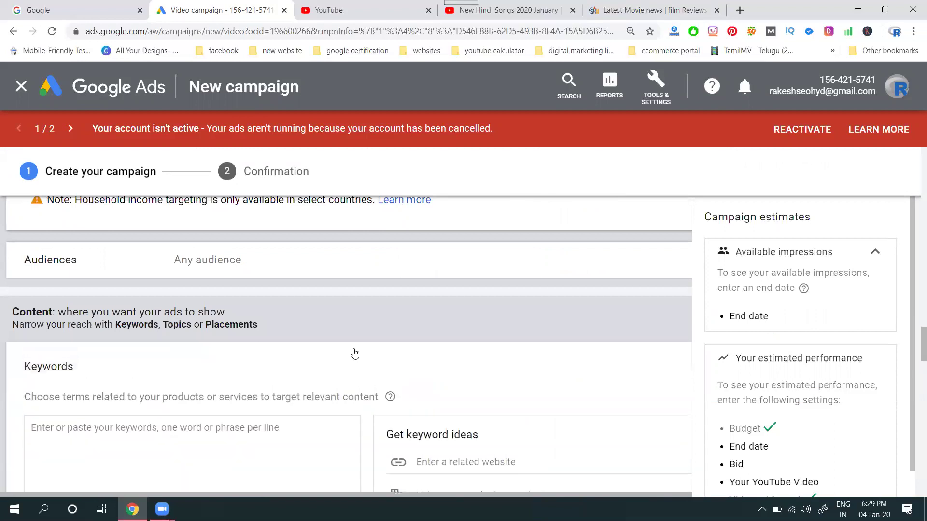
scroll(282, 336, down, 4)
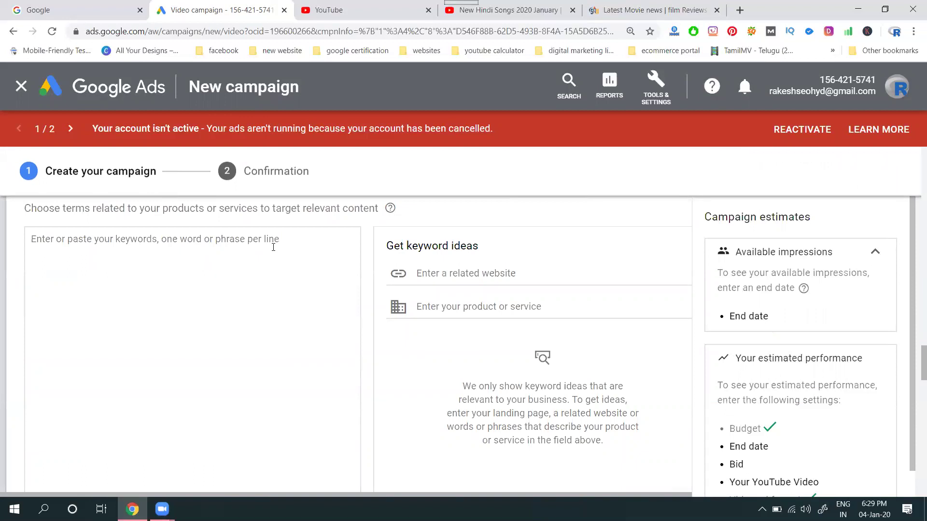
Step: Open rakeshtechsolutions.com's 'Web Design and Development company in Hyderabad' page in a new tab and copy its URL
click(740, 10)
text(r)
key(Return)
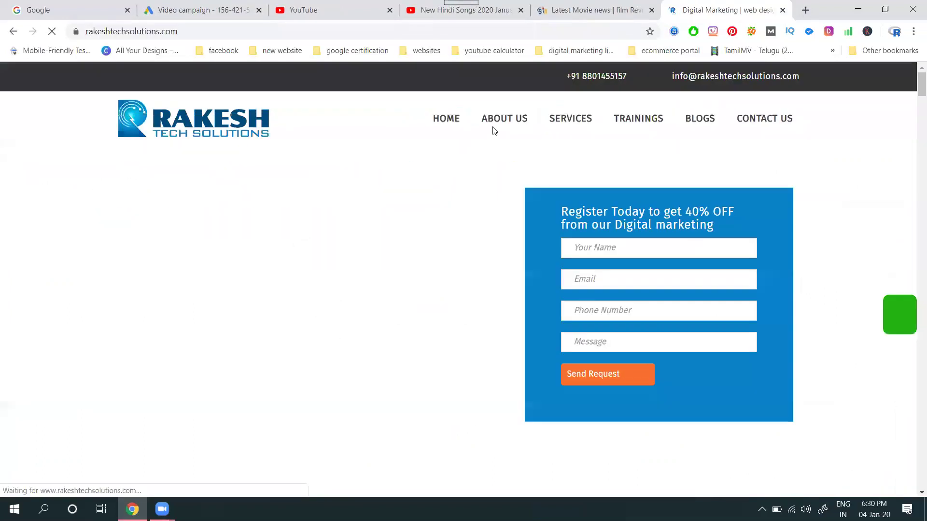
click(582, 123)
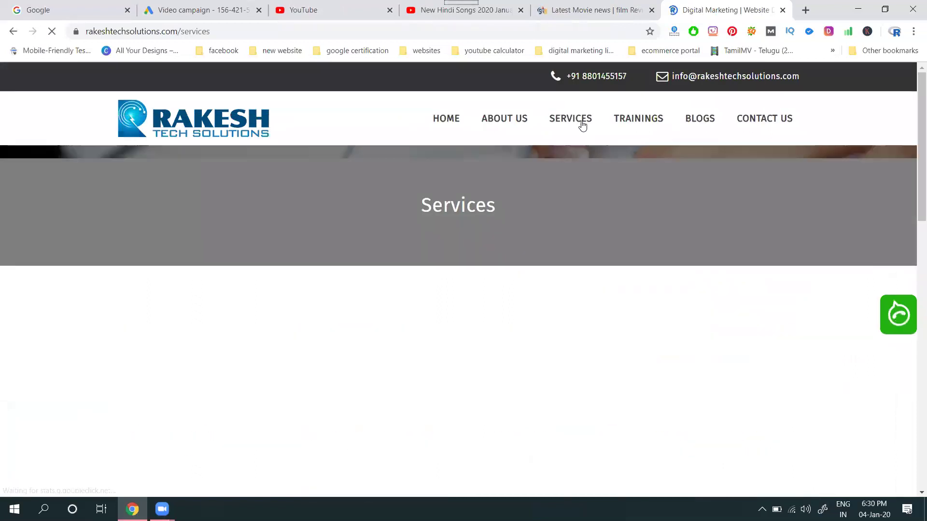
scroll(585, 139, down, 9)
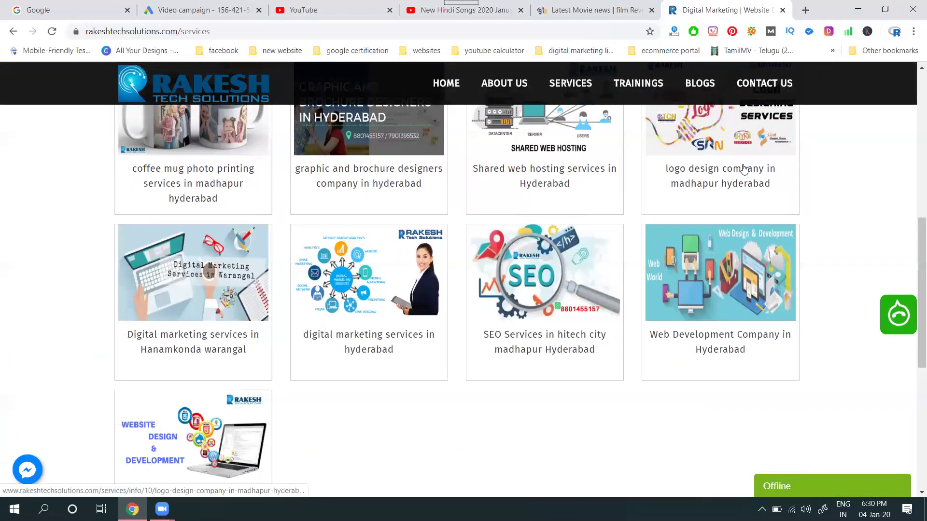
scroll(185, 392, down, 3)
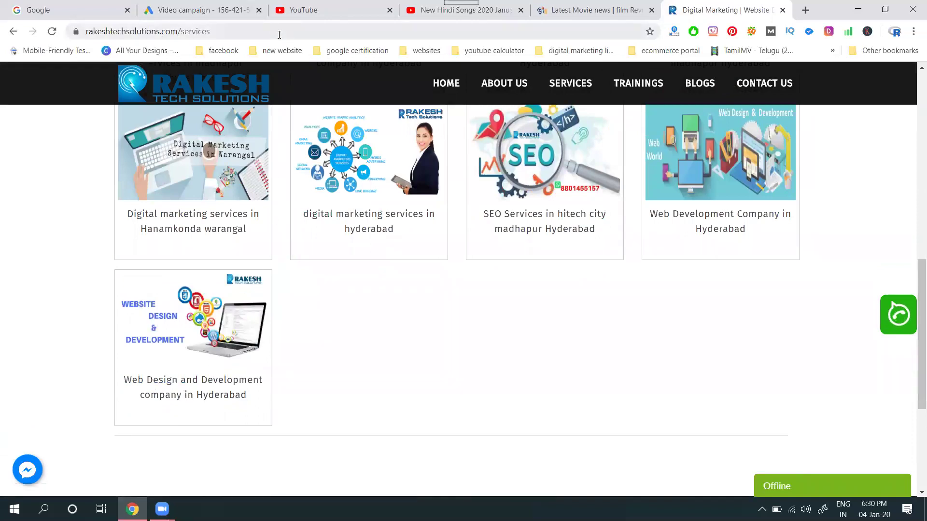
click(246, 78)
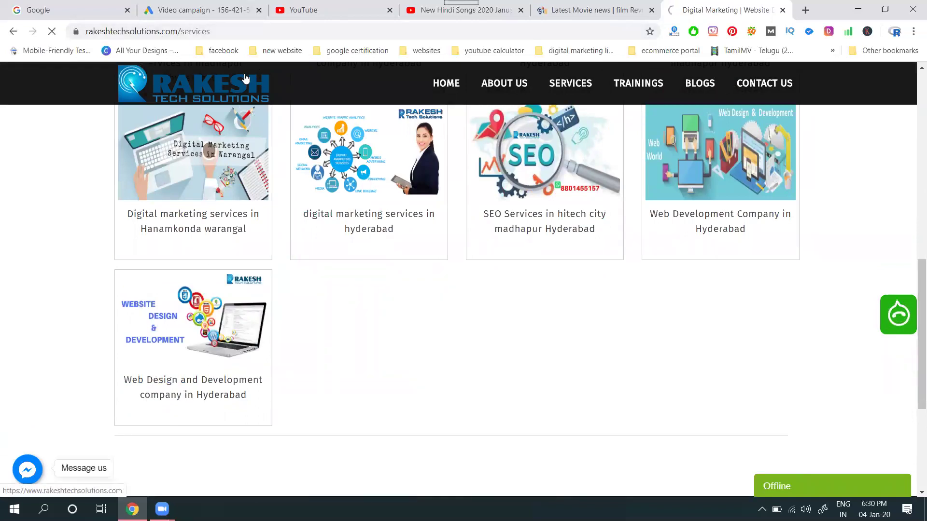
click(223, 31)
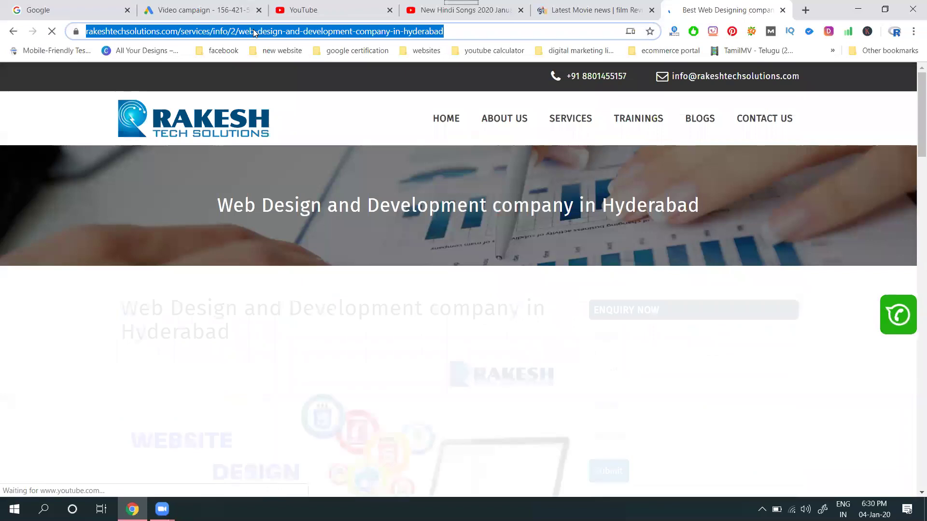
click(215, 4)
Step: Paste the web design page URL as a related website and add 'website design company', 'web development agency', 'website design services'
click(478, 272)
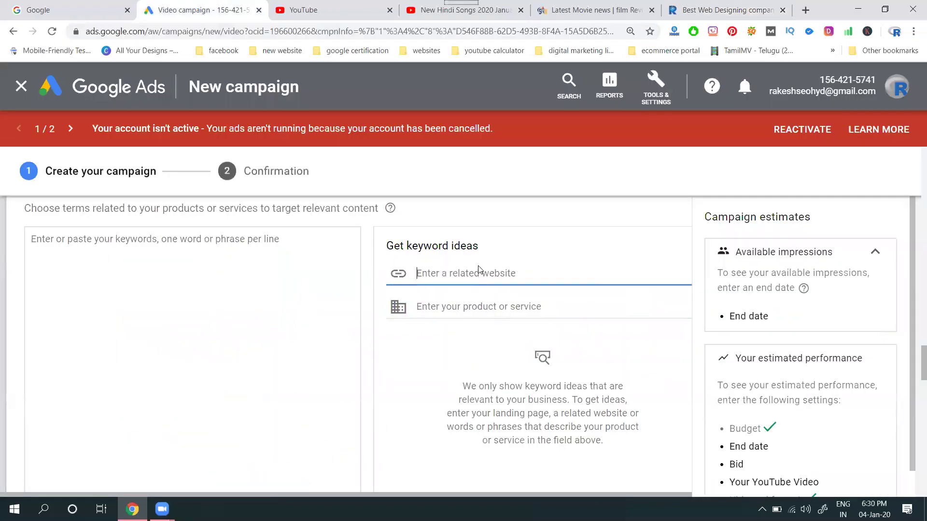
key(ctrl+v)
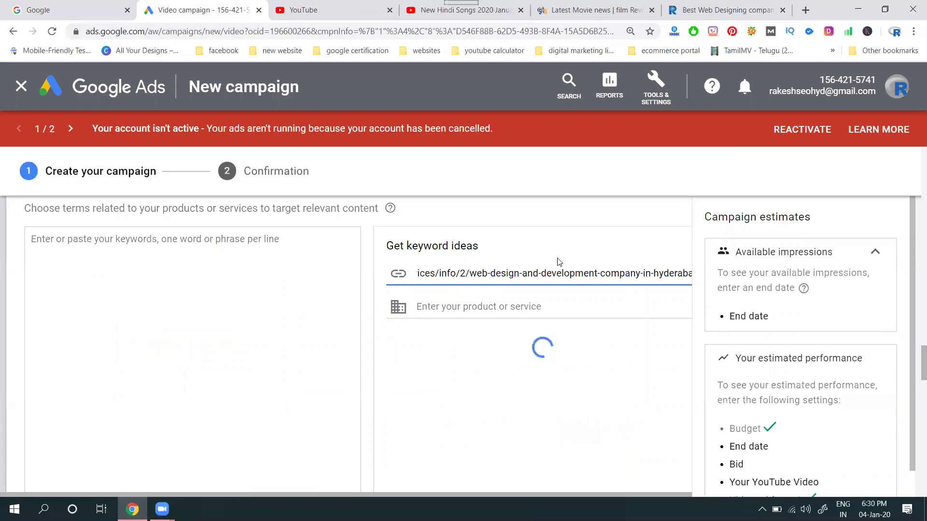
scroll(762, 331, down, 1)
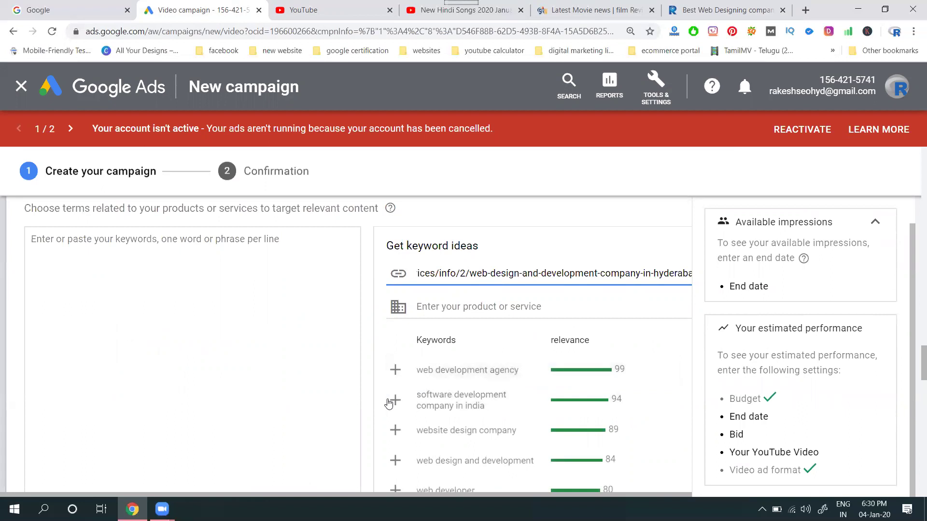
click(395, 430)
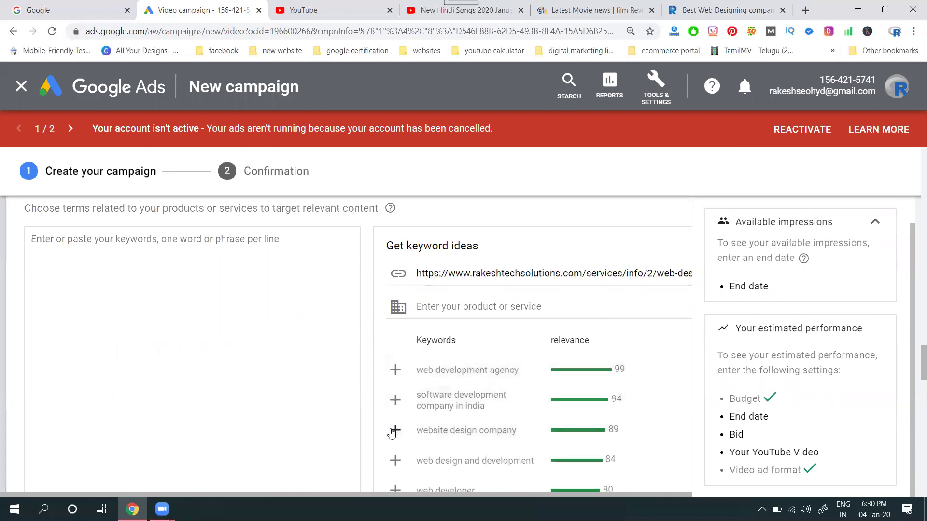
click(394, 370)
scroll(412, 410, down, 2)
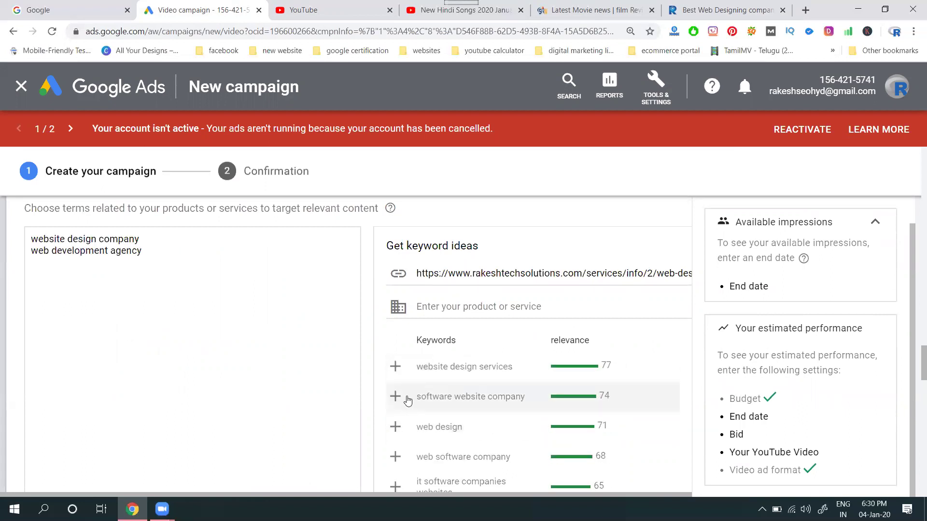
click(395, 368)
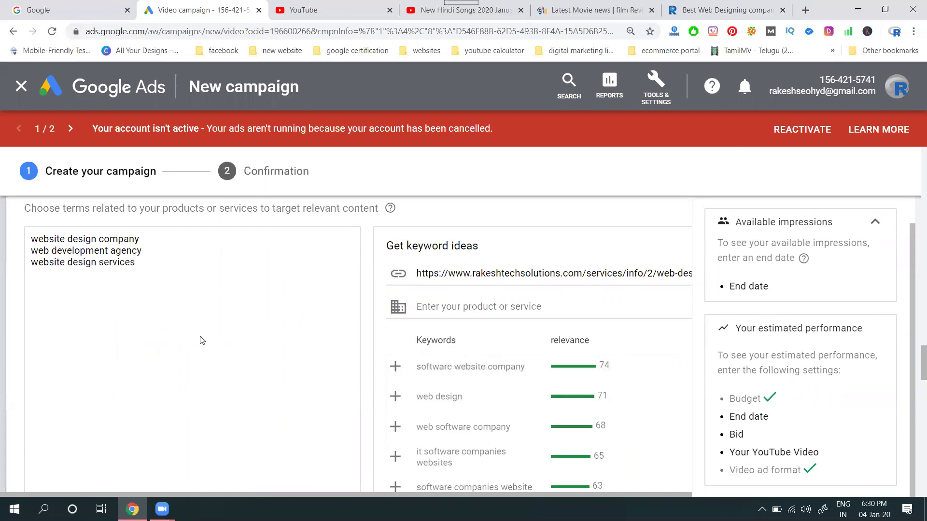
scroll(202, 340, down, 4)
click(211, 412)
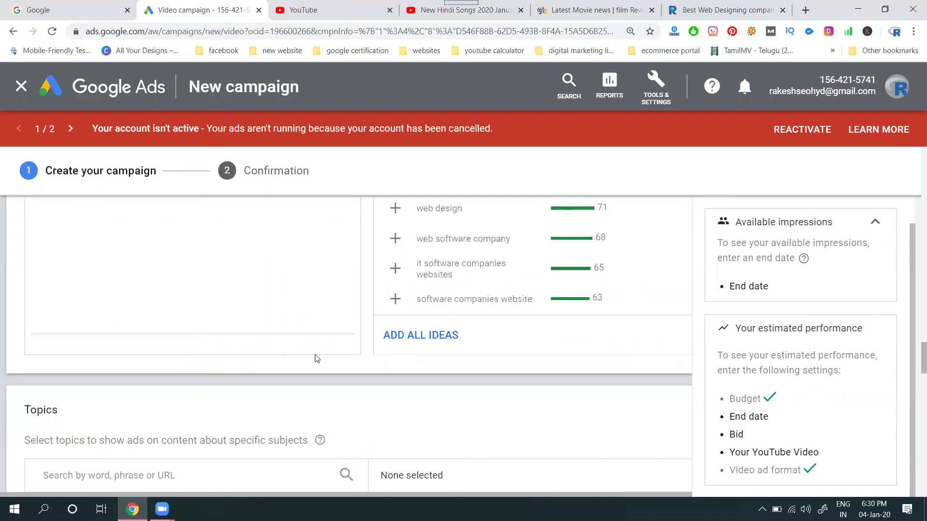
Step: Search topics for 'website design' and tick Internet & Telecom > Web Services > Web Design & Development
scroll(430, 321, down, 6)
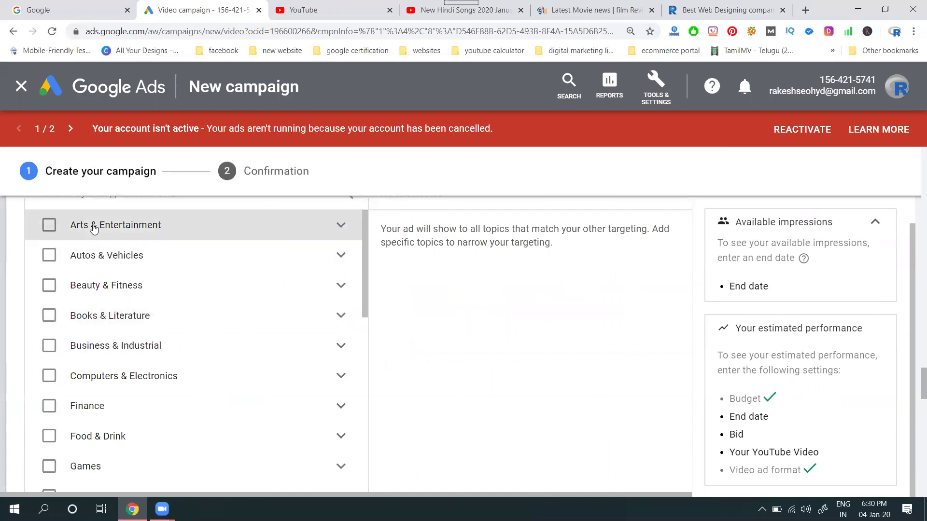
scroll(84, 338, down, 5)
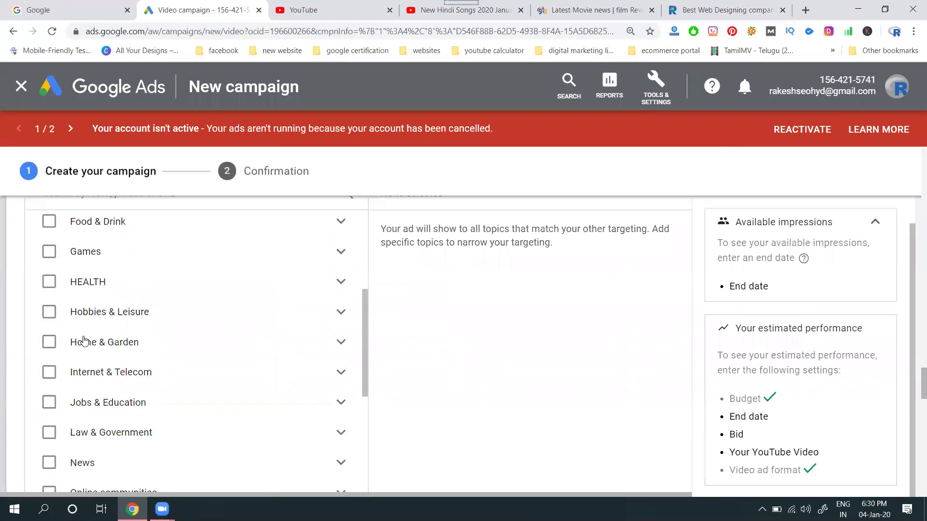
scroll(85, 337, down, 4)
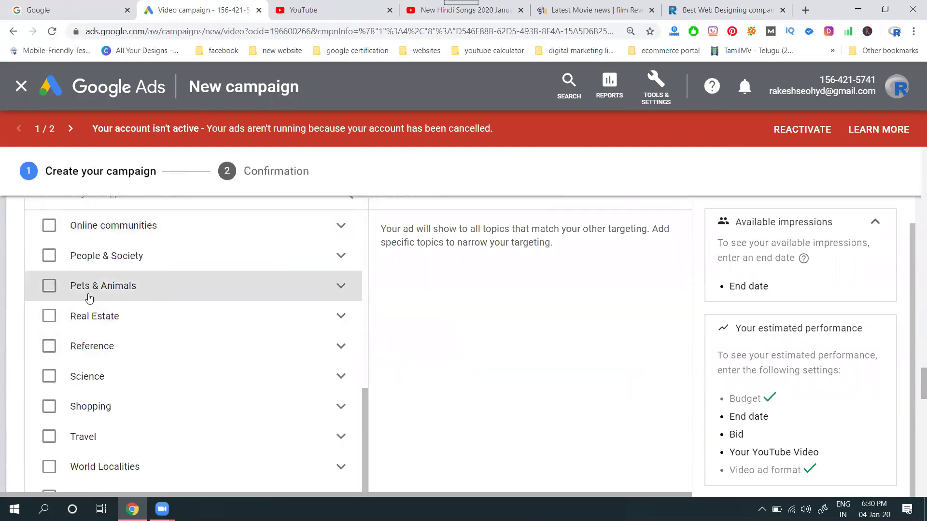
scroll(89, 296, up, 6)
scroll(89, 297, up, 9)
scroll(107, 301, down, 4)
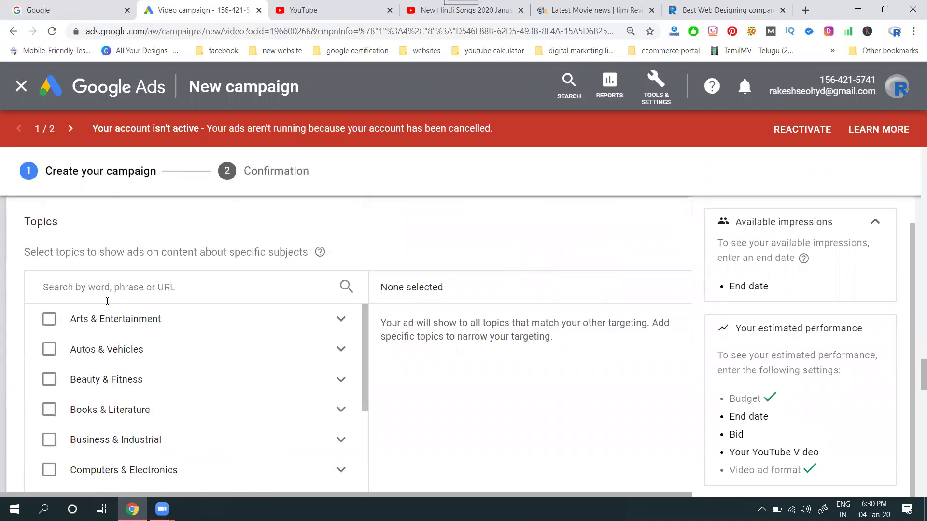
click(116, 285)
text(web)
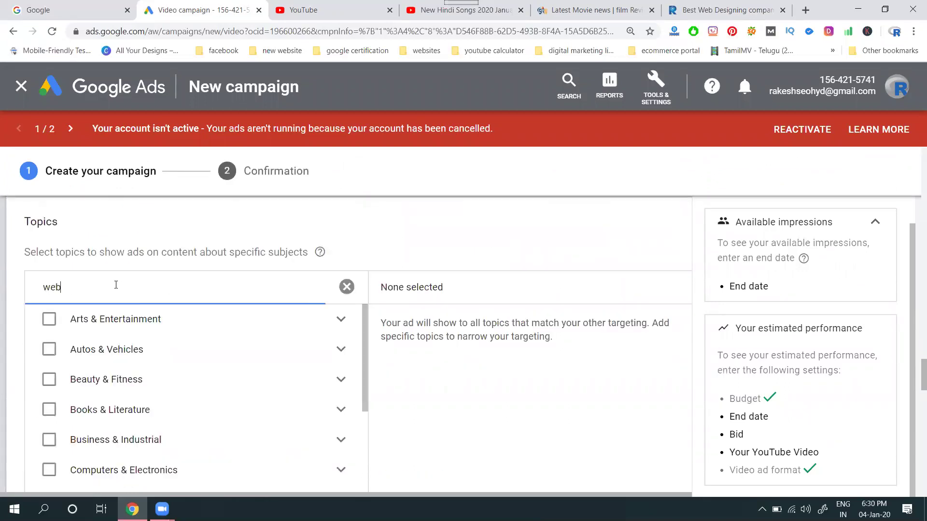
text(site)
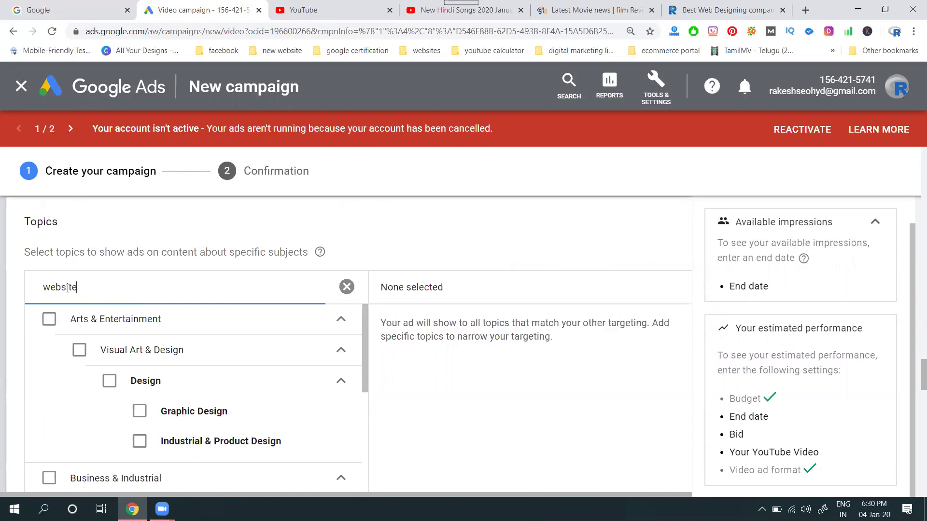
text( design)
scroll(256, 338, down, 4)
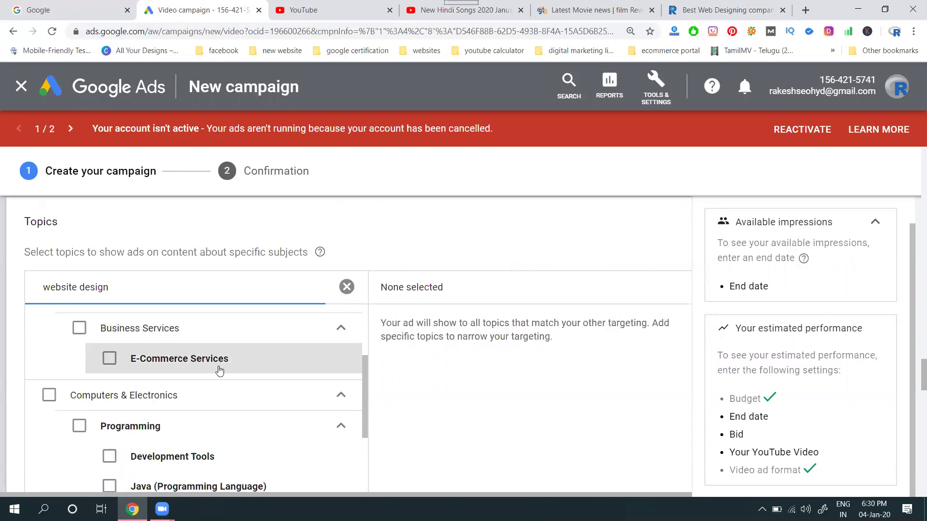
scroll(220, 370, down, 7)
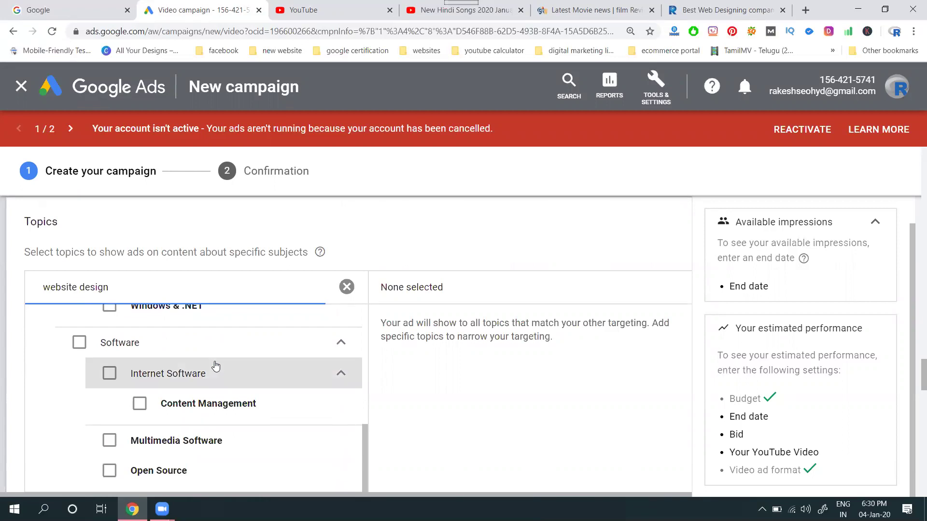
scroll(216, 366, down, 7)
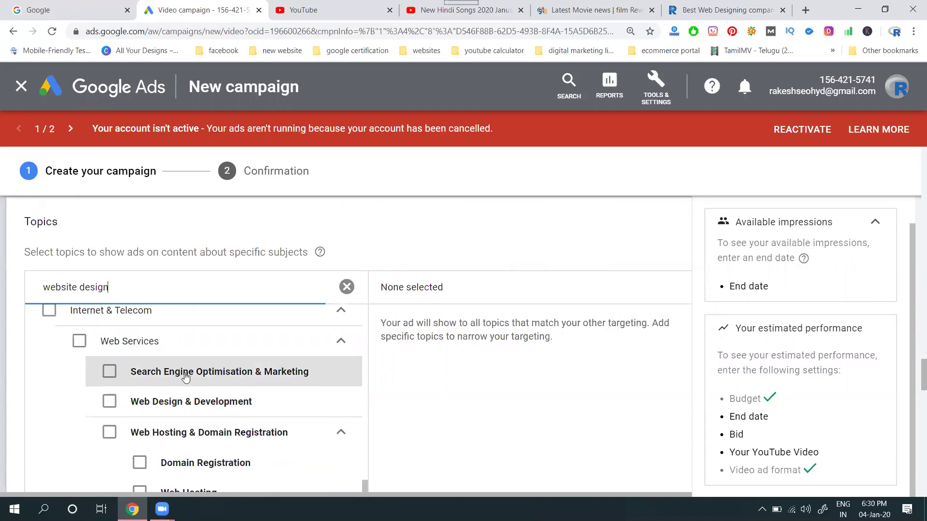
click(110, 361)
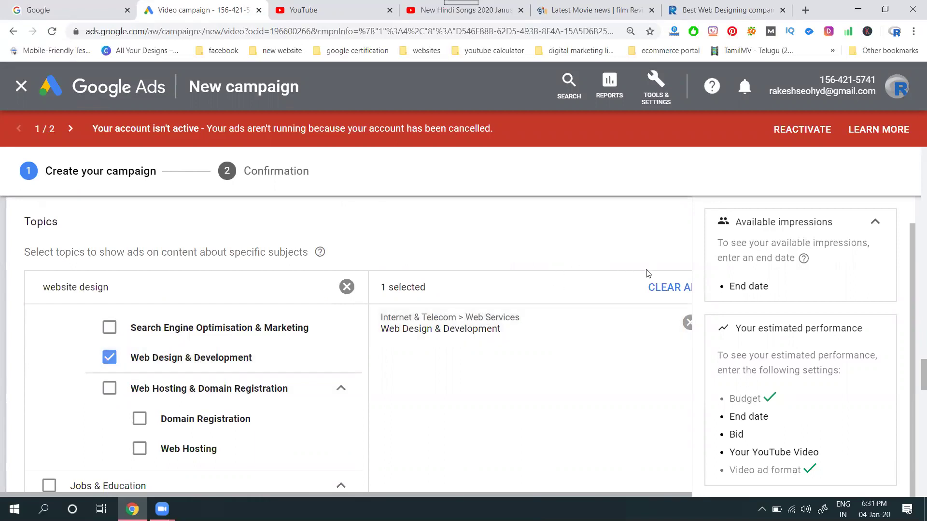
scroll(647, 274, up, 2)
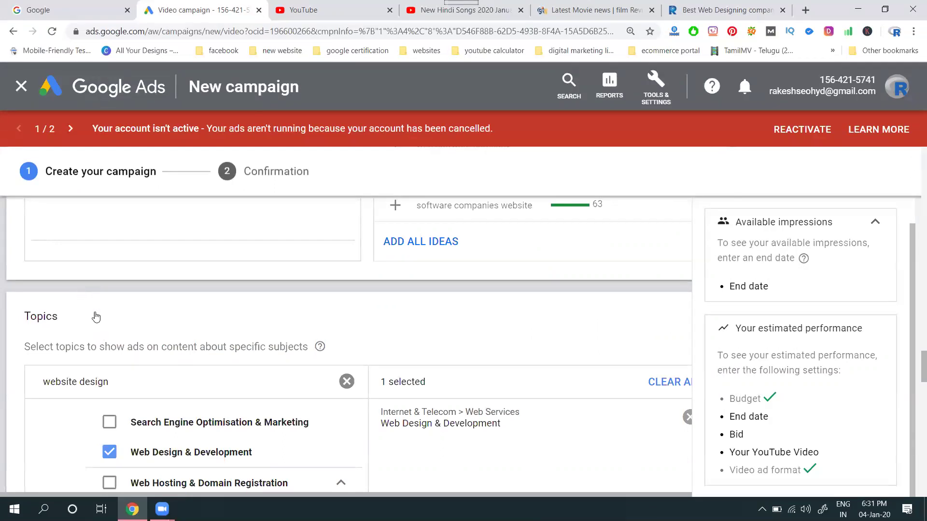
Step: Expand the Placements section and review its options without choosing any specific placements
scroll(96, 317, down, 10)
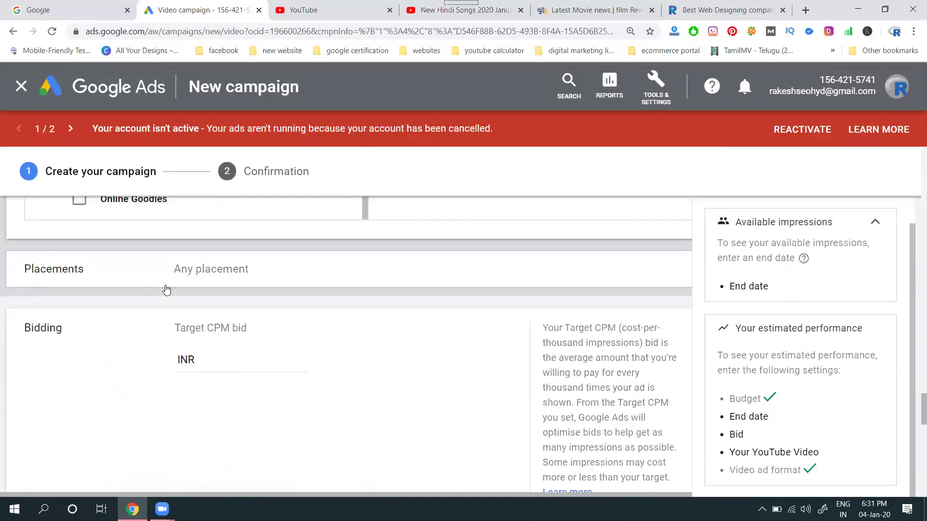
click(222, 272)
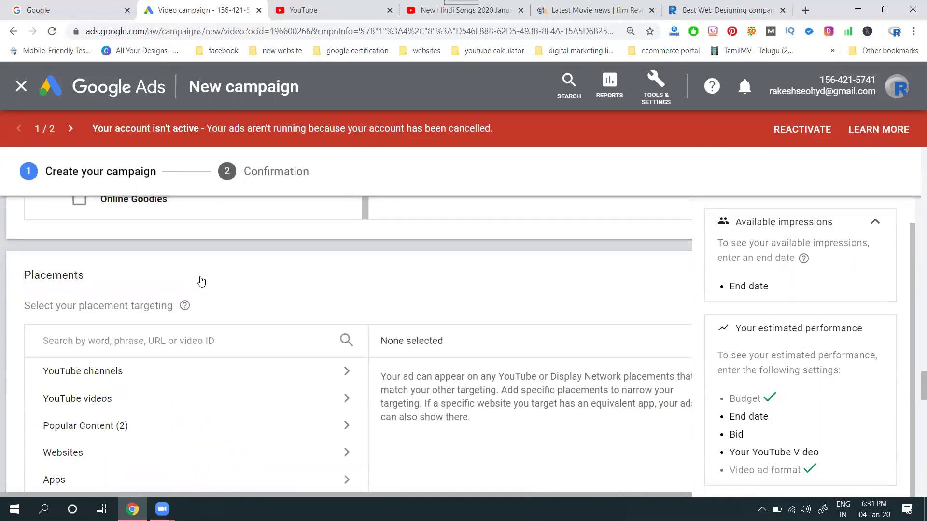
scroll(275, 280, down, 2)
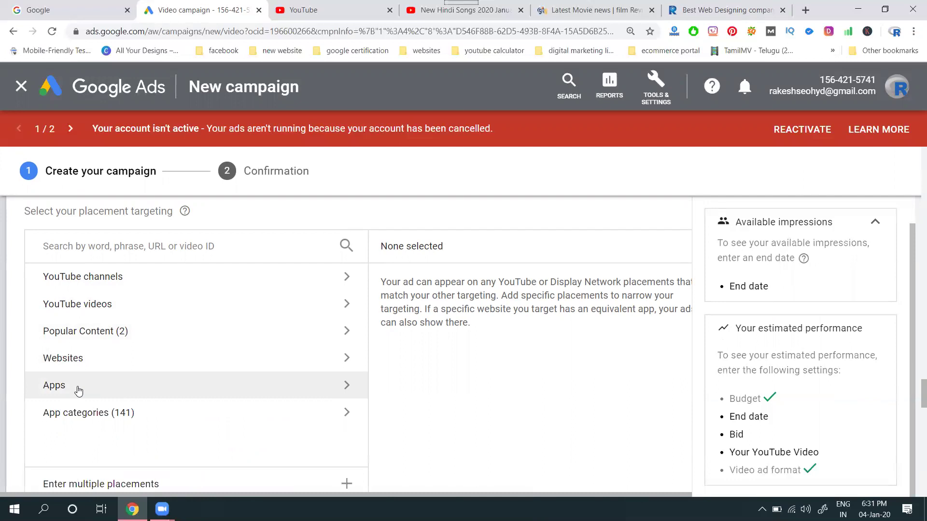
scroll(485, 213, up, 2)
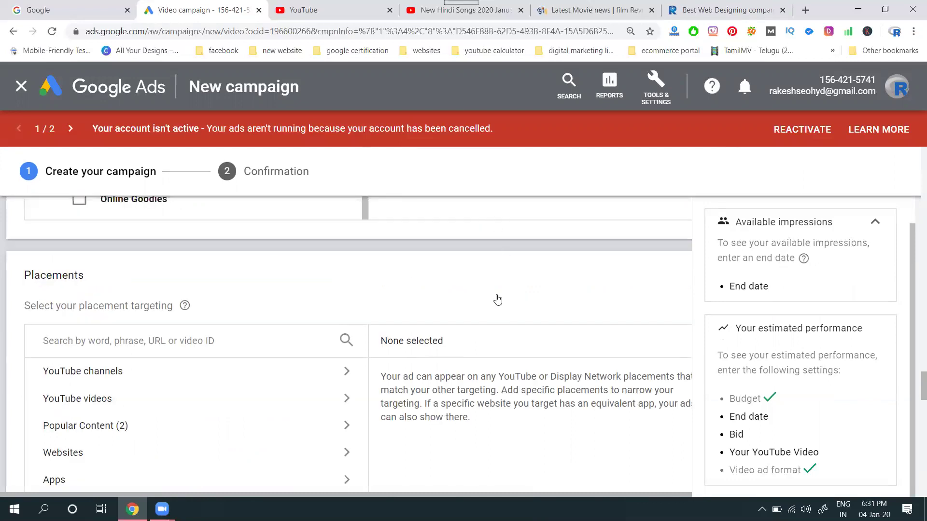
Step: Keep Any placement and enter a Target CPM bid of INR 1.00
click(482, 276)
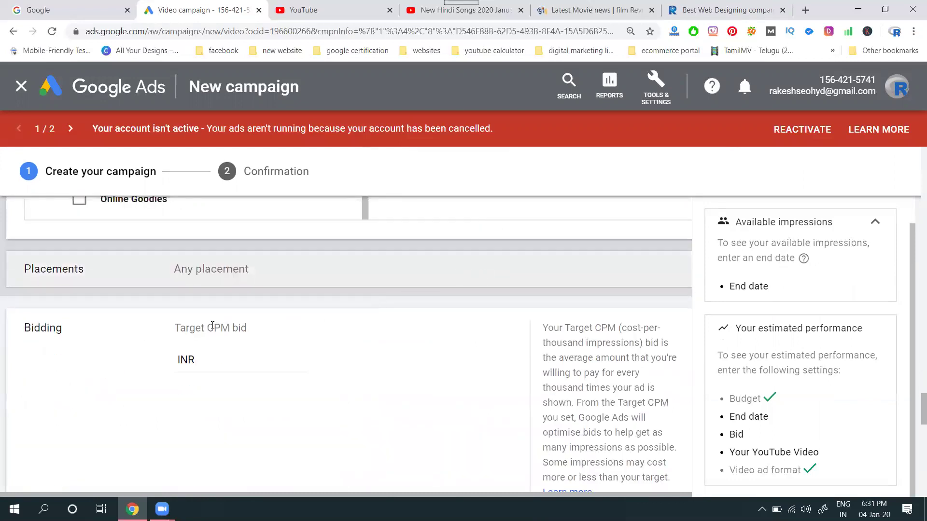
click(216, 357)
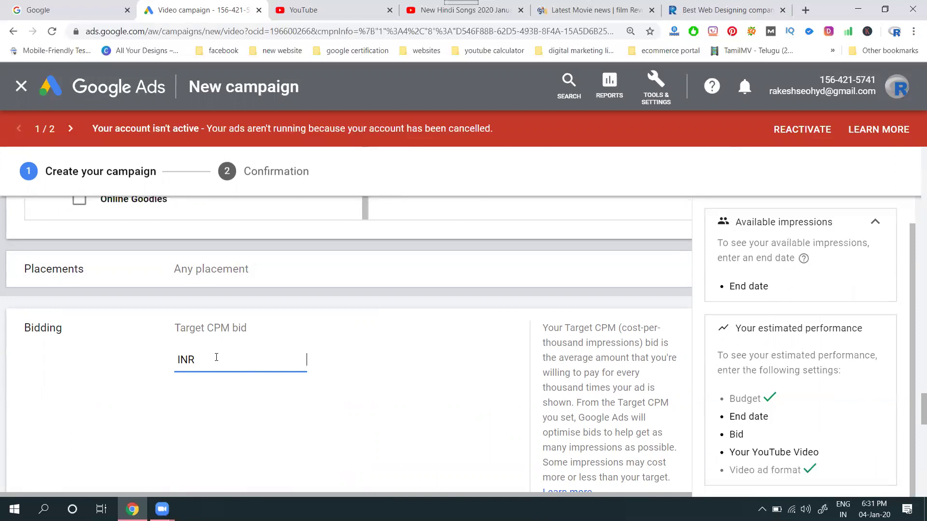
text(1.00)
scroll(769, 402, down, 2)
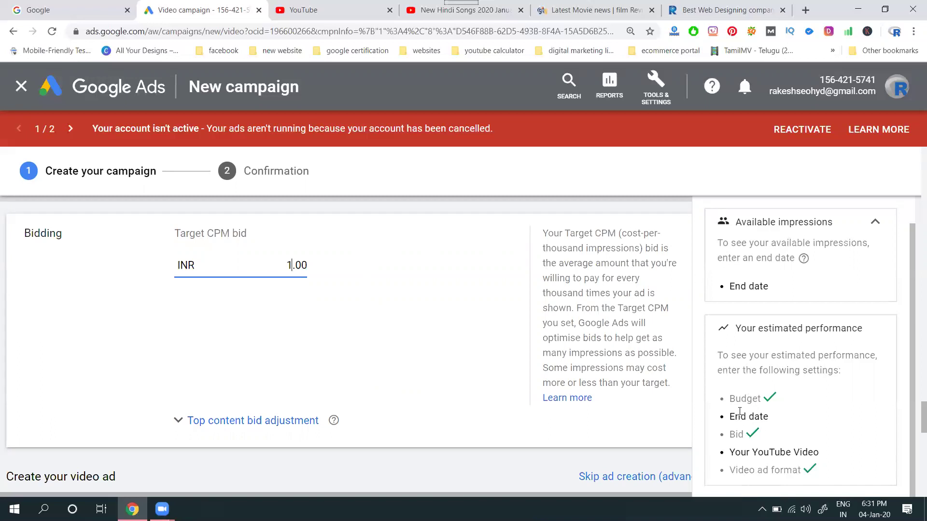
Step: Set the campaign end date to 6 Jan 2020, spreading the INR 2,000 budget over 3 days
drag(741, 415, 772, 418)
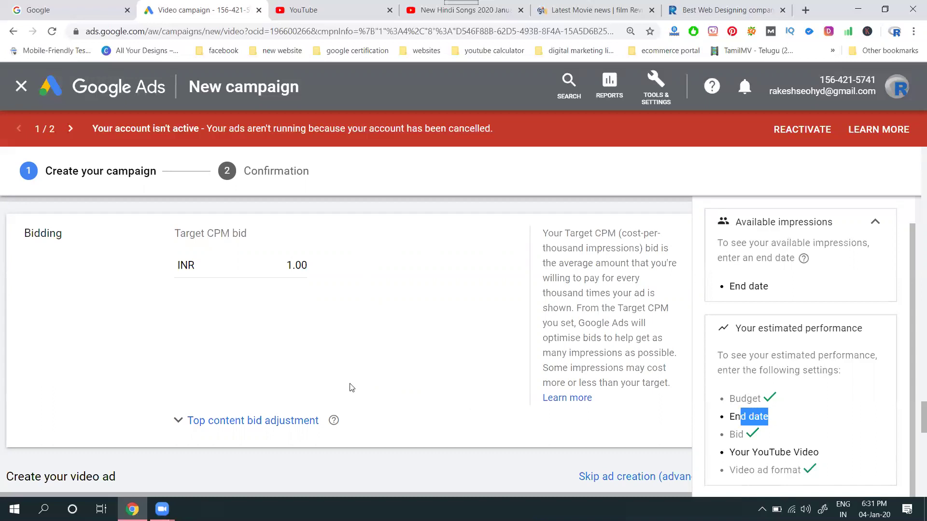
scroll(237, 327, up, 12)
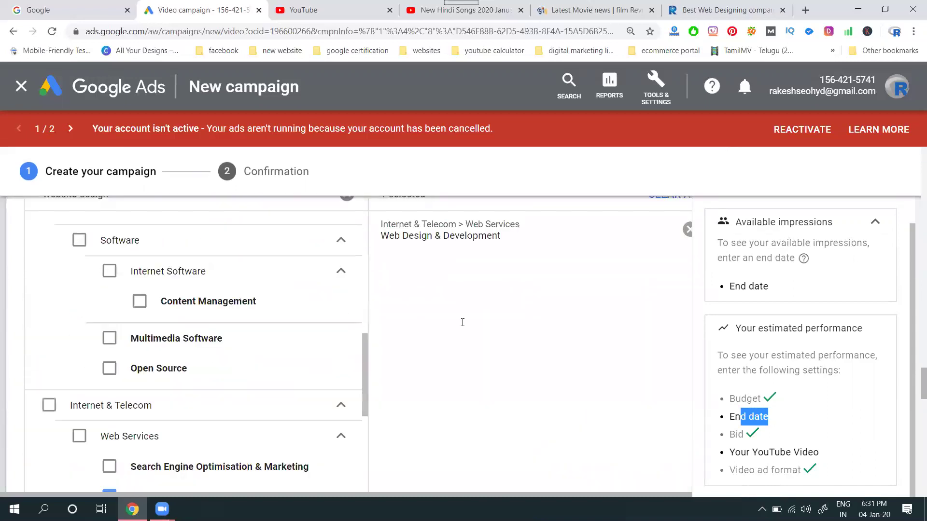
scroll(462, 328, up, 10)
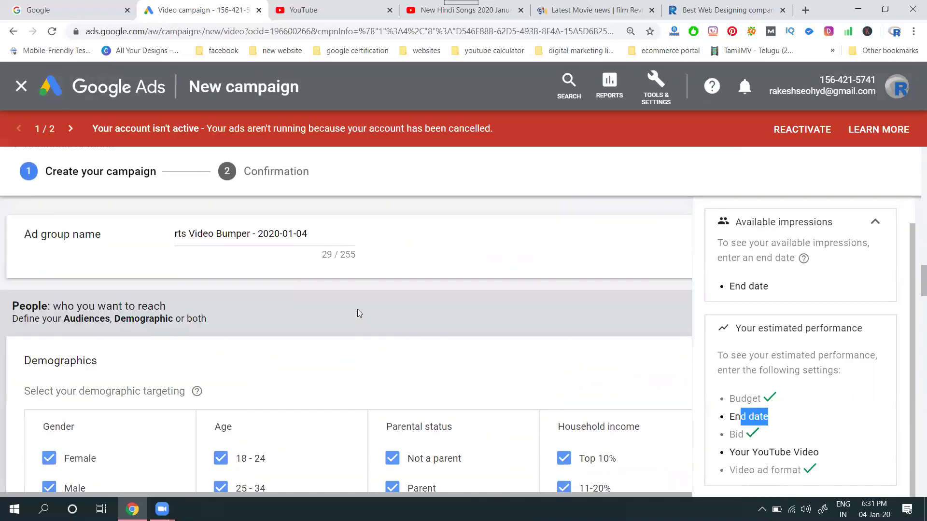
scroll(359, 313, up, 5)
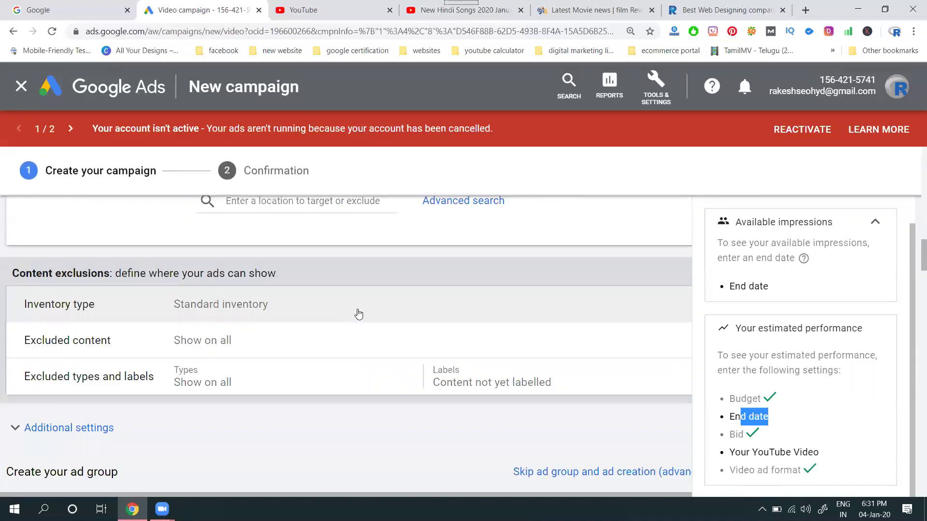
scroll(359, 314, up, 4)
scroll(359, 313, up, 8)
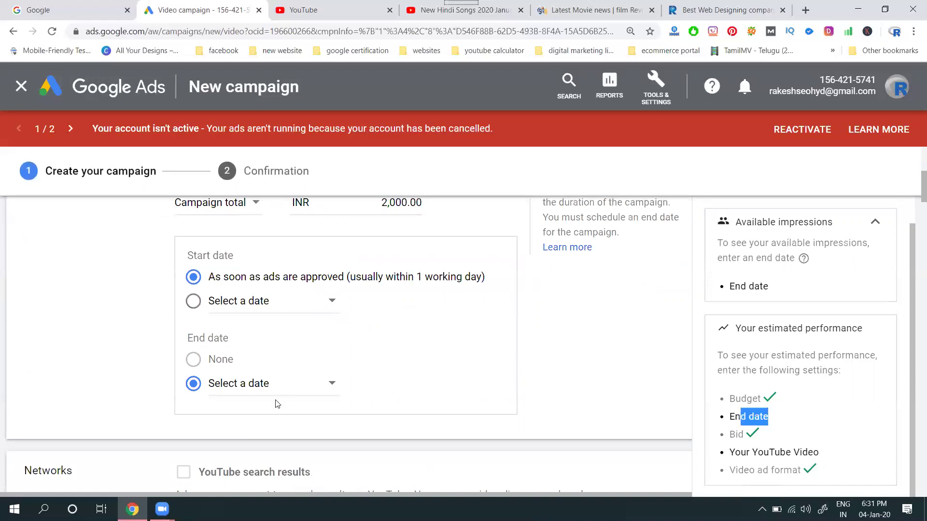
click(276, 383)
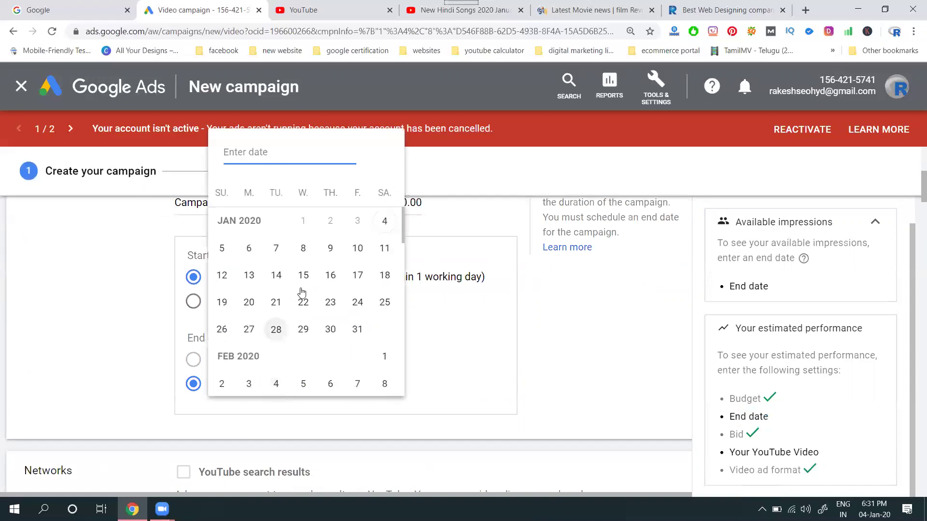
click(248, 248)
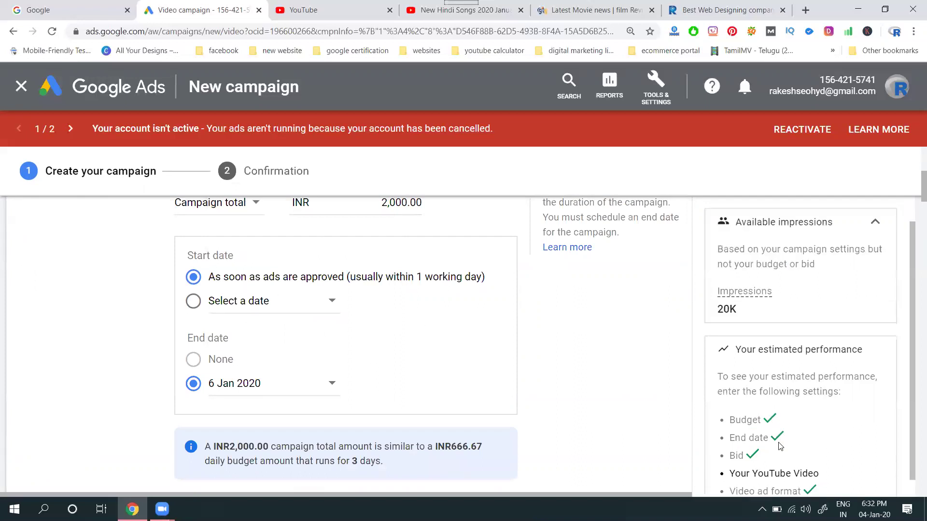
Step: Search the YouTube video box for 'website design and development services in madhapur'
scroll(744, 430, down, 1)
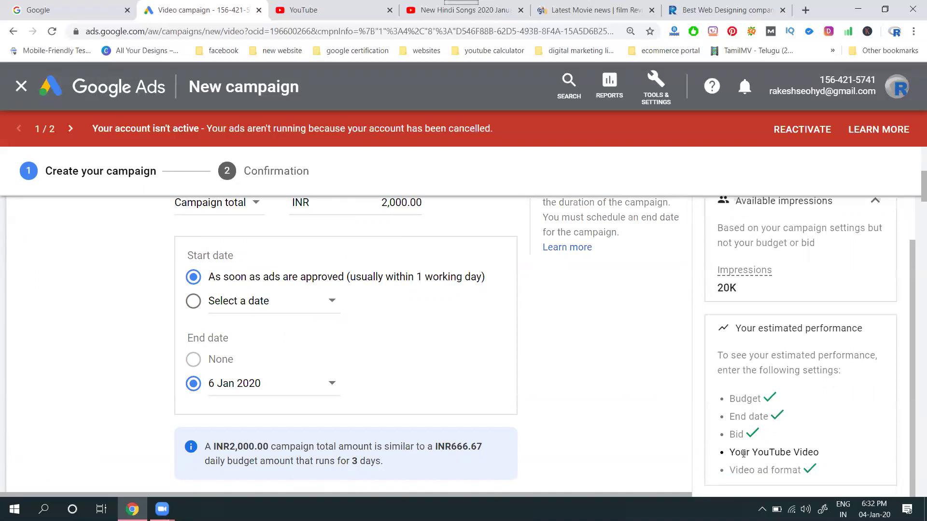
scroll(263, 317, down, 15)
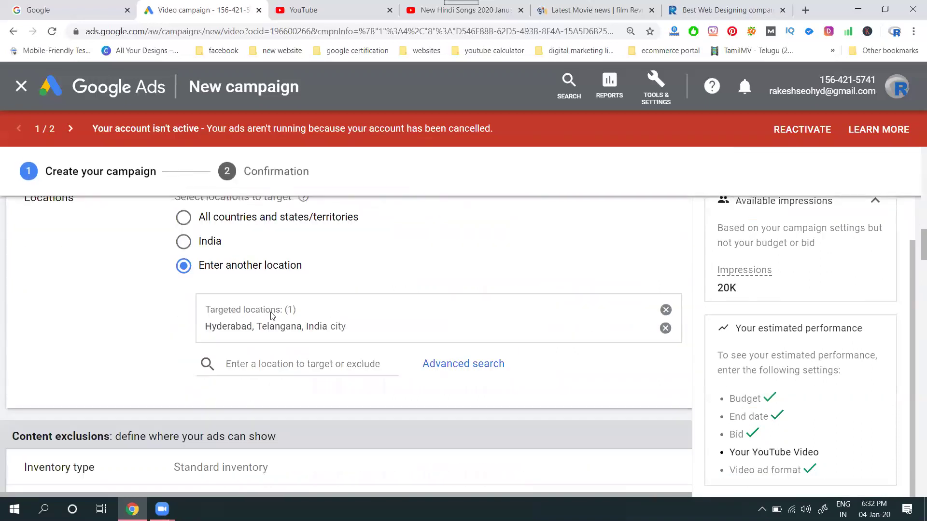
scroll(272, 316, down, 20)
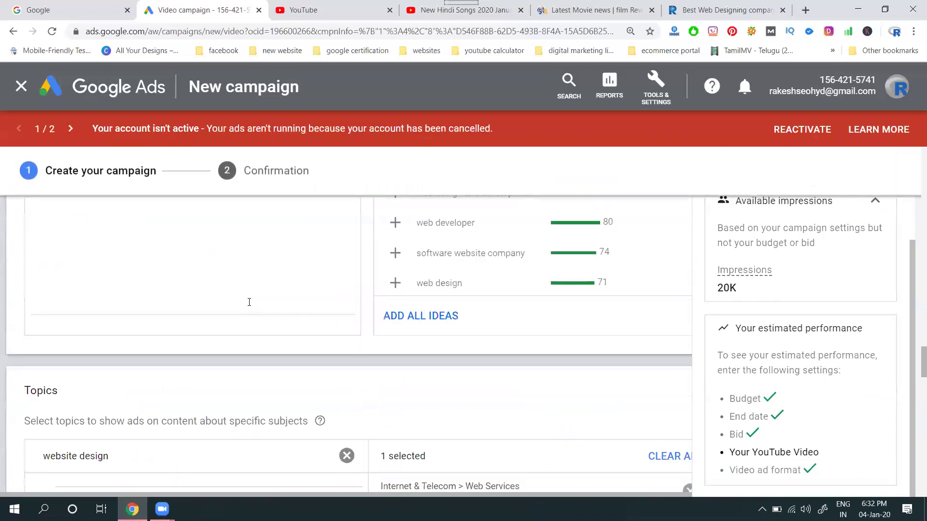
scroll(249, 304, down, 4)
scroll(255, 307, down, 6)
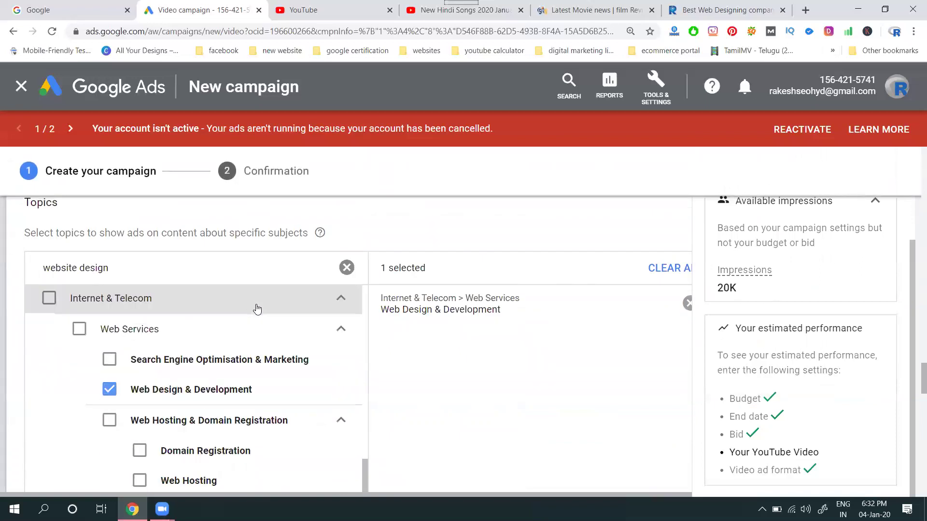
scroll(502, 339, down, 5)
scroll(351, 342, down, 5)
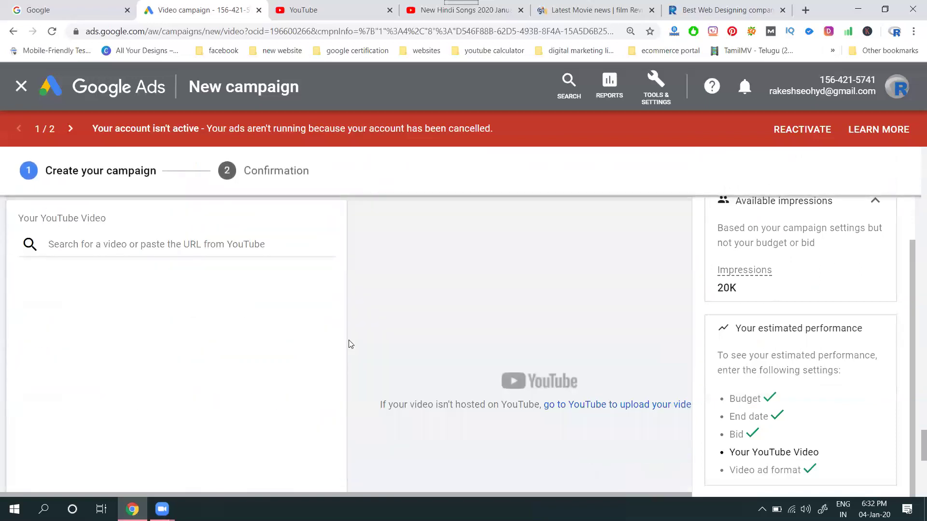
click(187, 244)
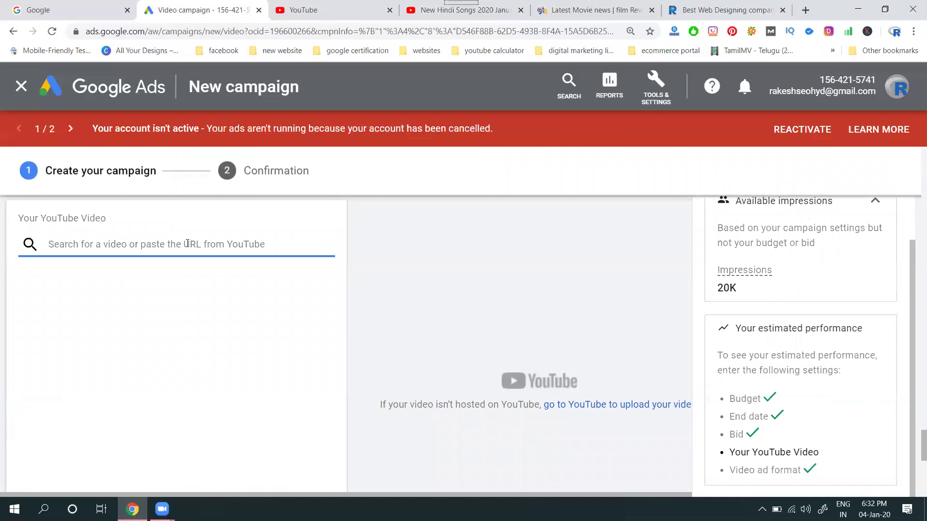
text(website d)
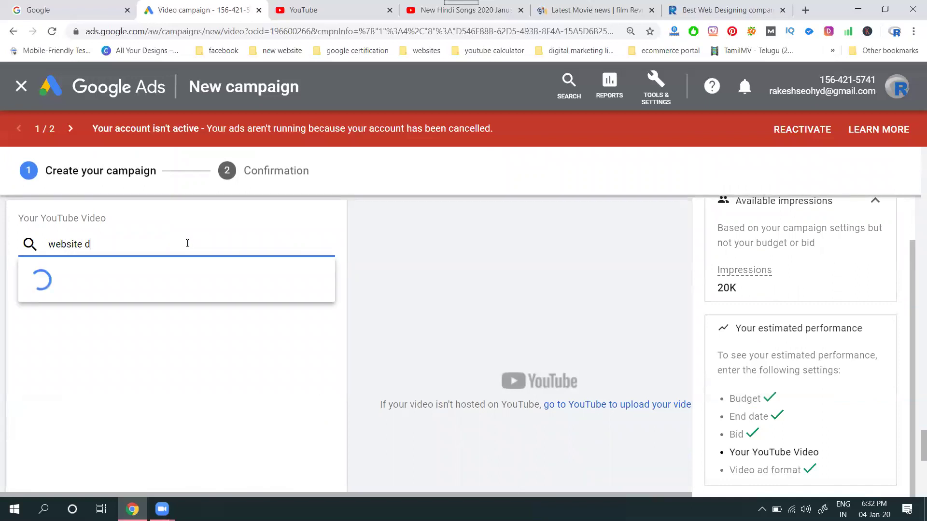
text(esign and )
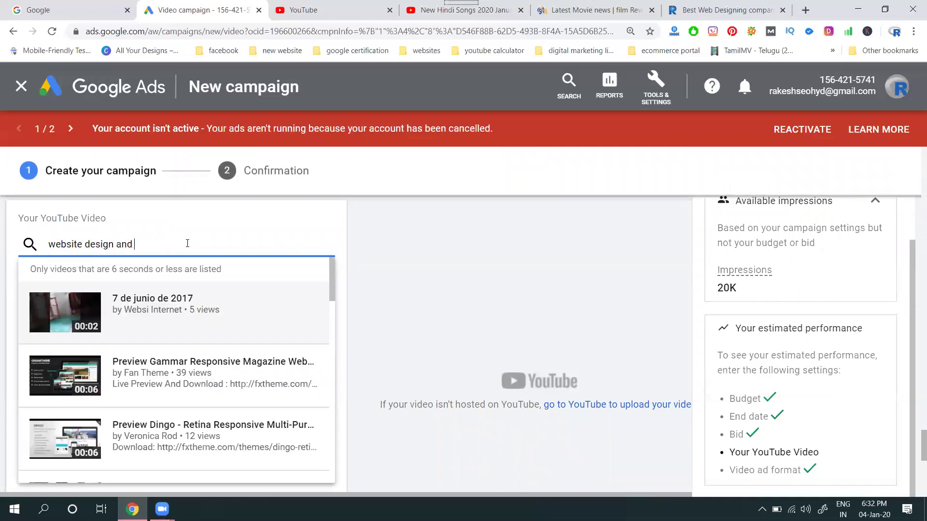
text(developme)
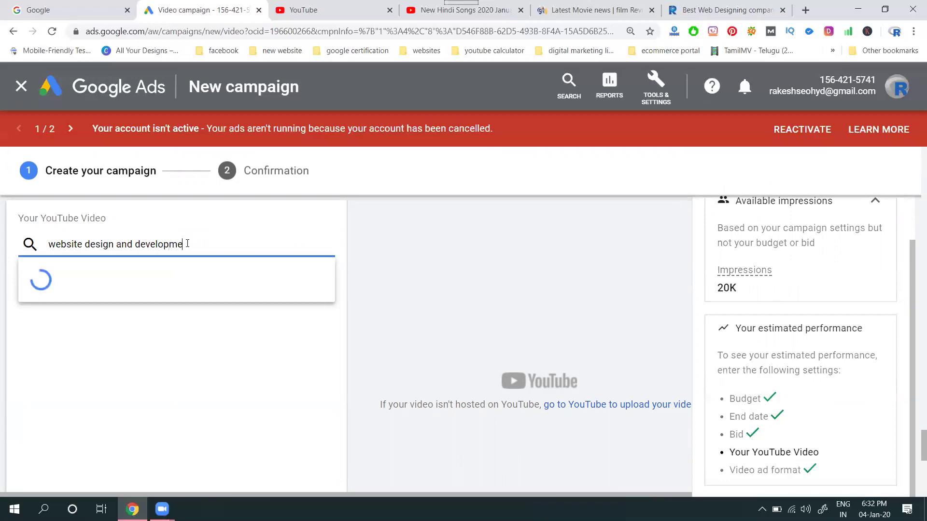
text(nt services in mad)
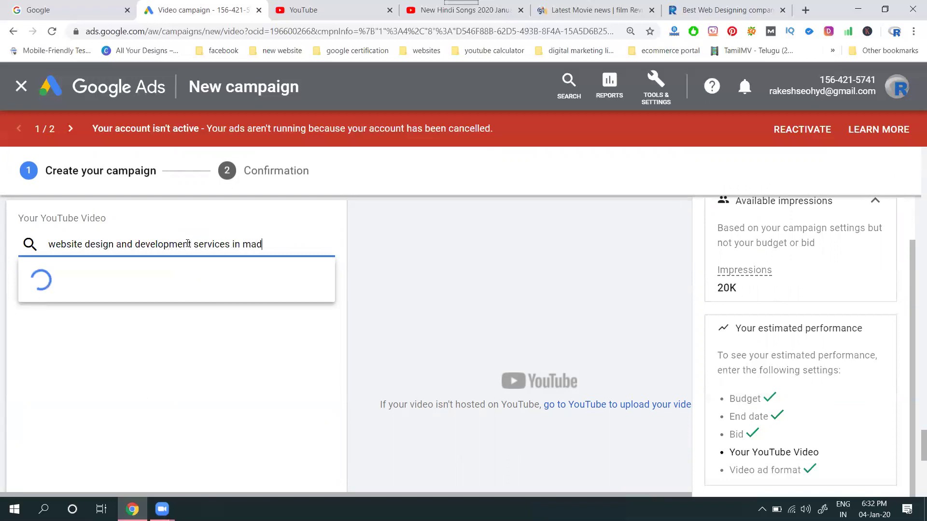
text(hapur)
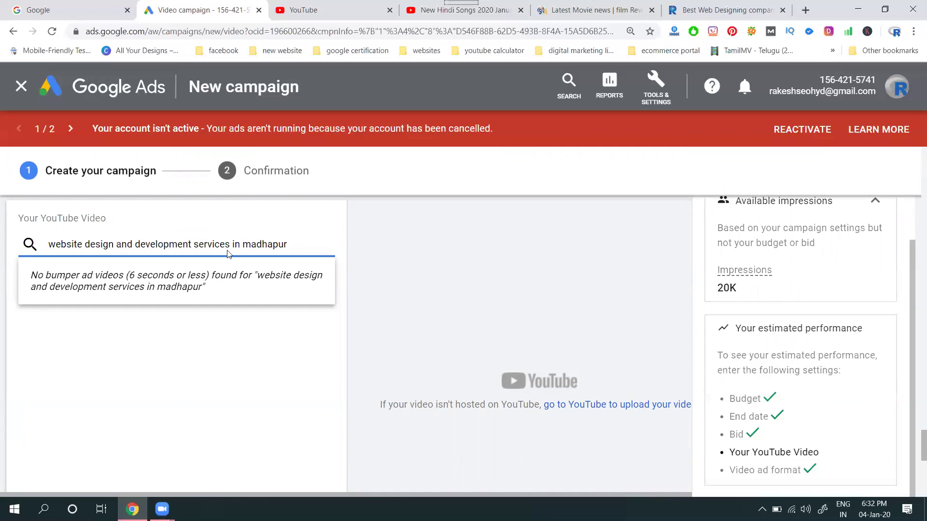
Step: Expand Bidding strategy to confirm Target CPM is the only available option
scroll(411, 297, up, 2)
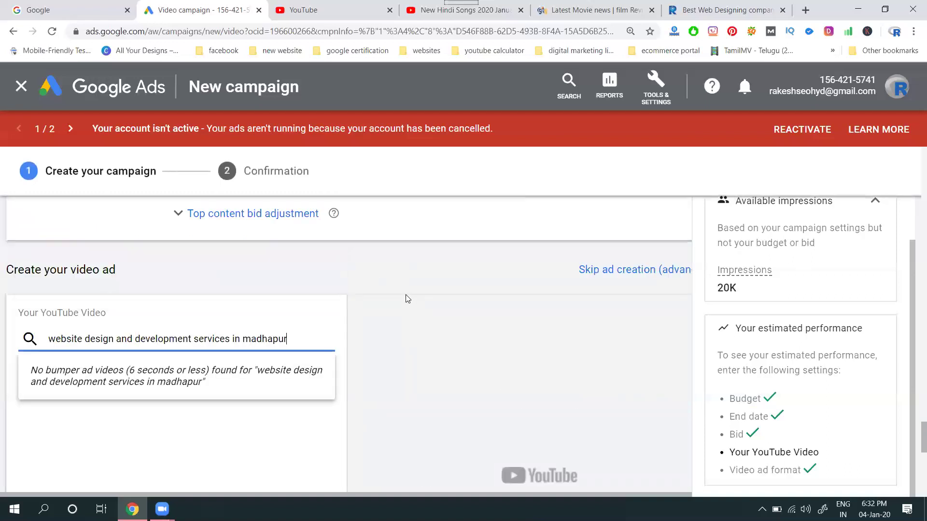
scroll(411, 296, up, 15)
scroll(411, 300, up, 15)
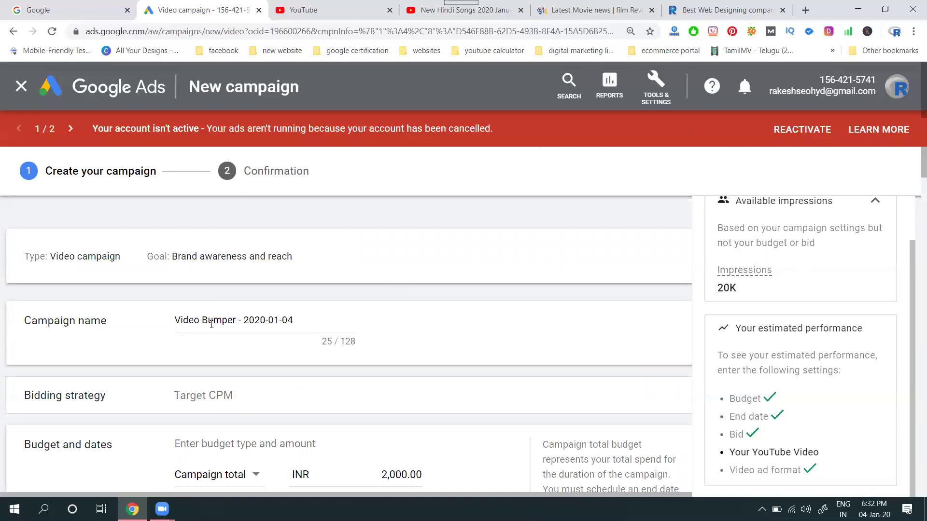
click(211, 400)
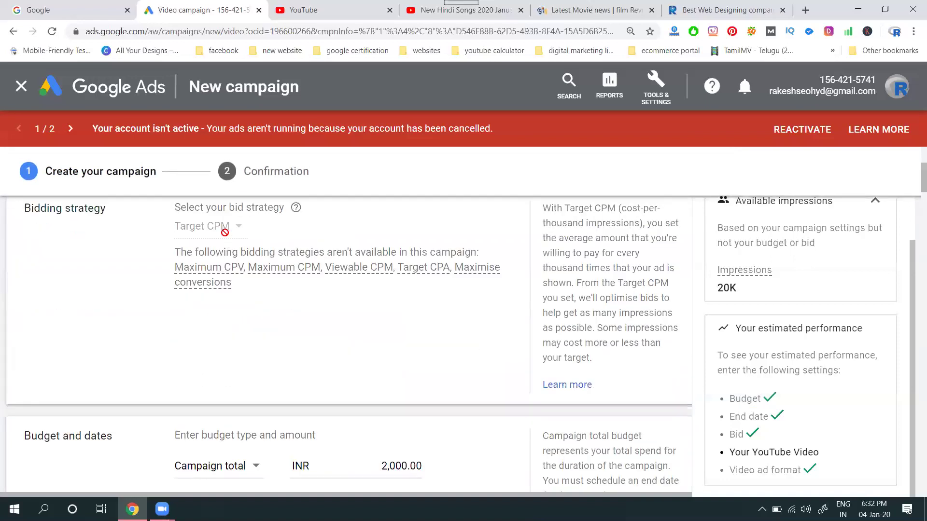
scroll(191, 256, down, 4)
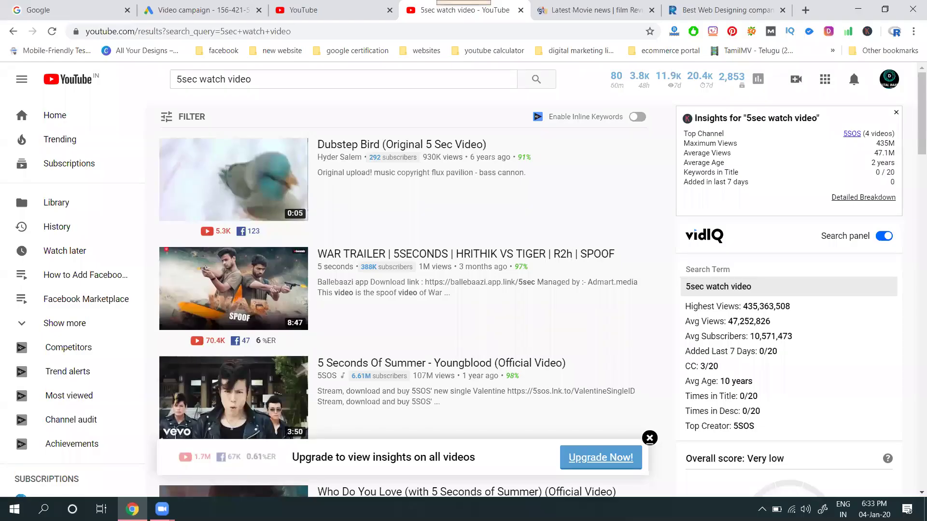
Step: Open the 5-second Dubstep Bird video in a new tab, copy its link, and return to Google Ads
middle_click(241, 167)
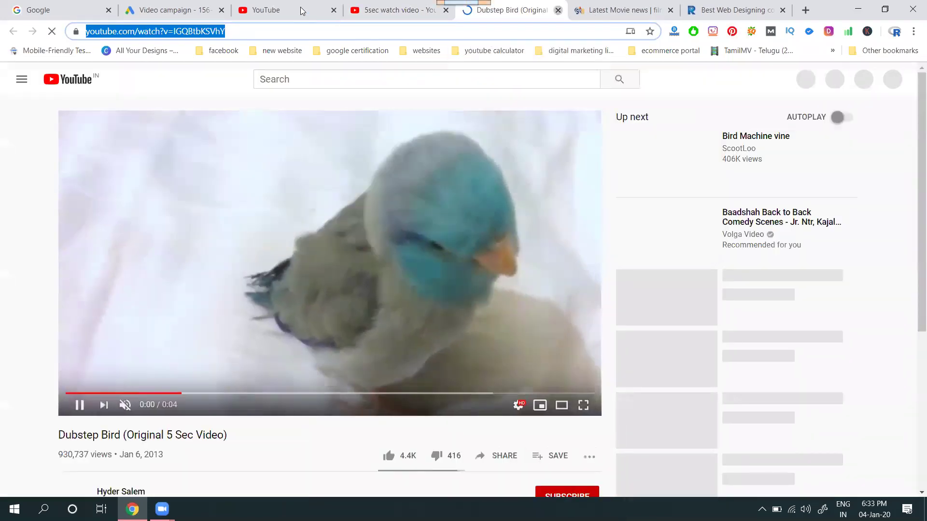
key(ctrl+w)
key(ctrl+shift+Tab)
key(ctrl+shift+Tab)
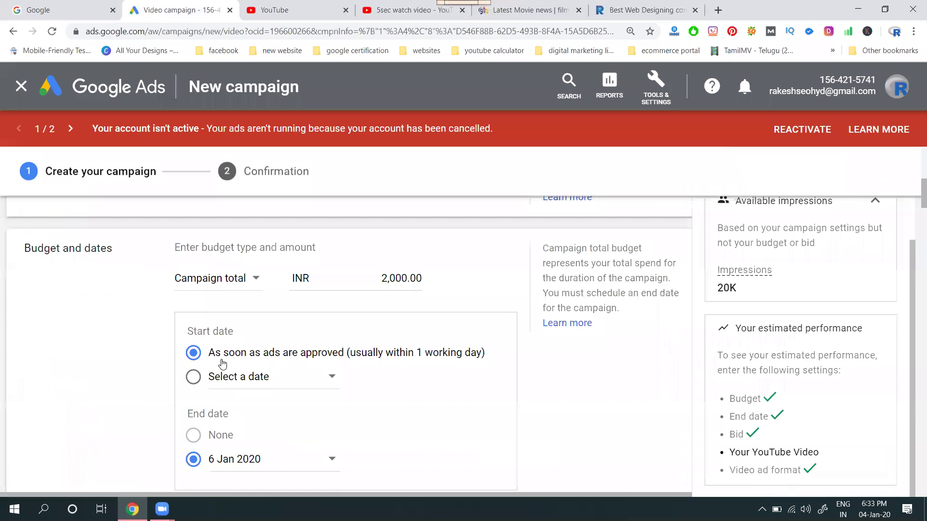
Step: Paste the Dubstep Bird link into the YouTube video box to use it as the bumper ad
scroll(64, 302, down, 20)
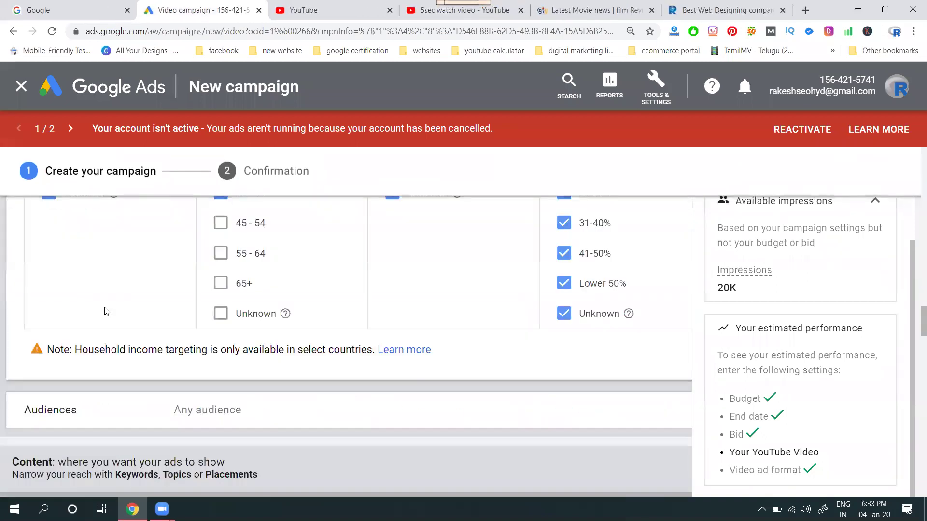
scroll(107, 312, down, 10)
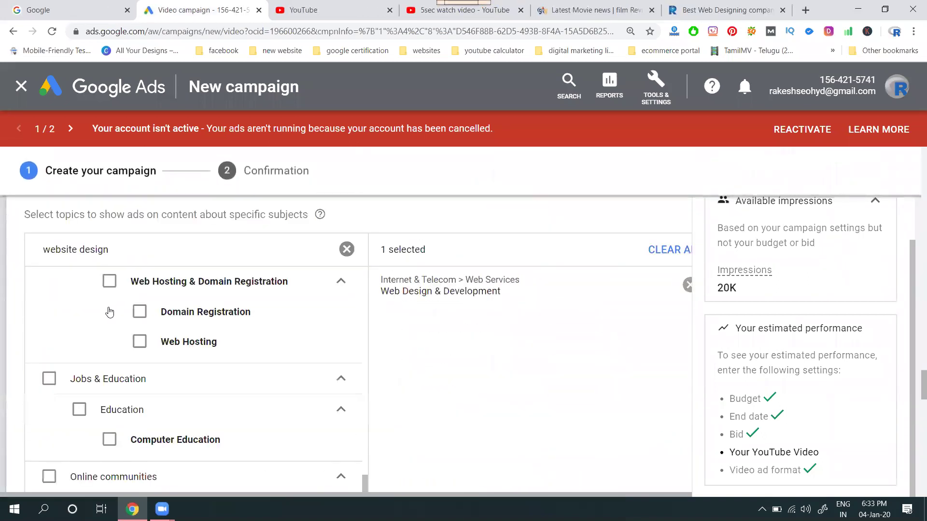
scroll(109, 312, down, 10)
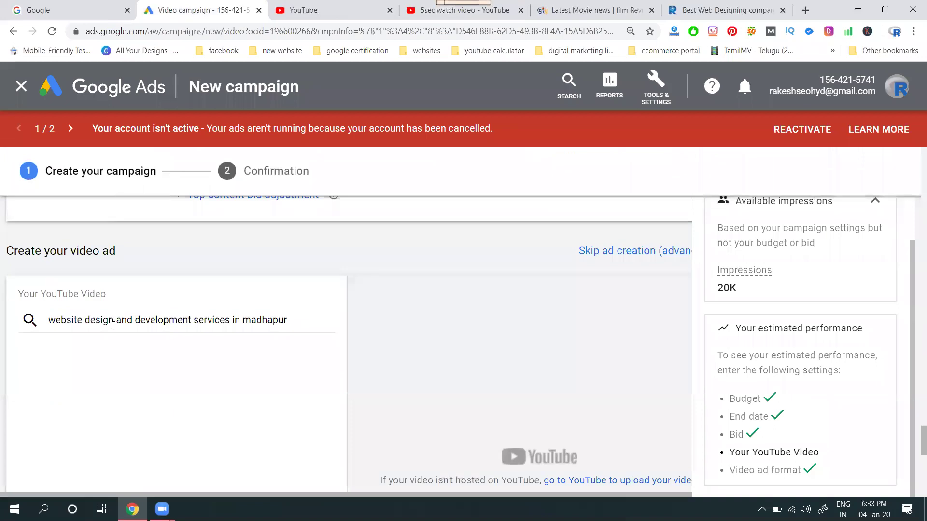
click(113, 325)
text(https://www.youtube.com/watch?v=IGQBtbKSVhY)
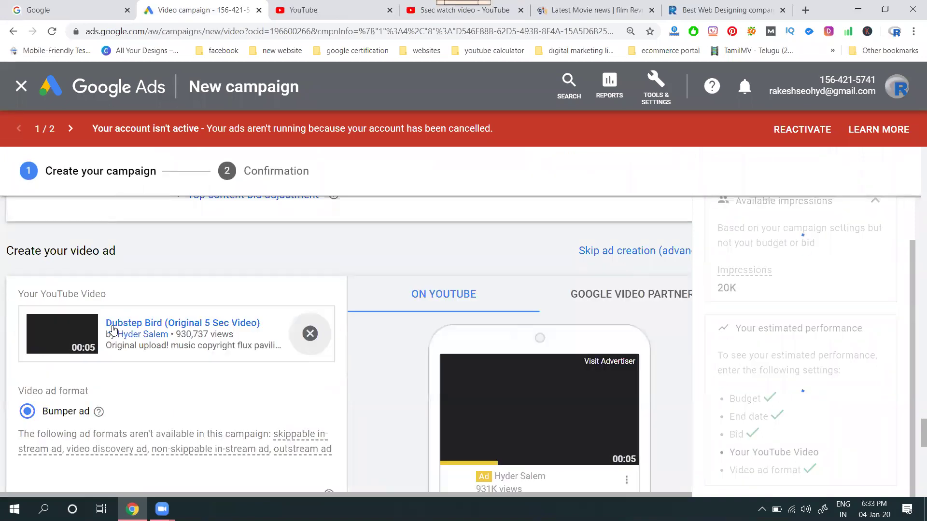
scroll(452, 242, down, 2)
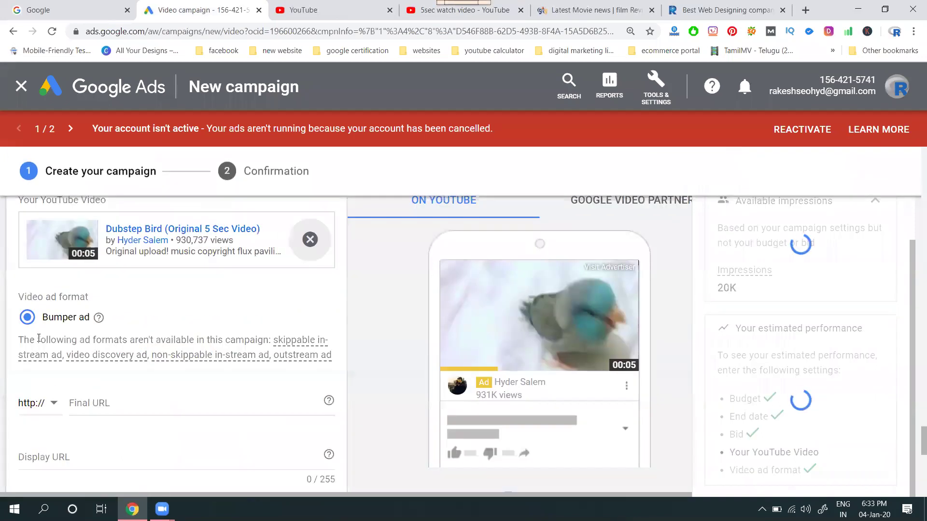
scroll(97, 328, down, 4)
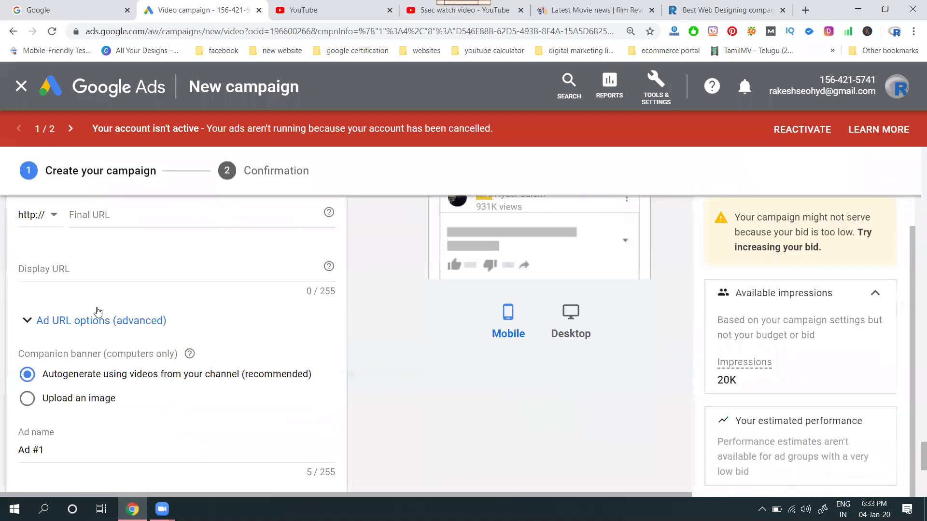
Step: Set the ad's Final URL and Display URL to the company's web design page address
click(721, 10)
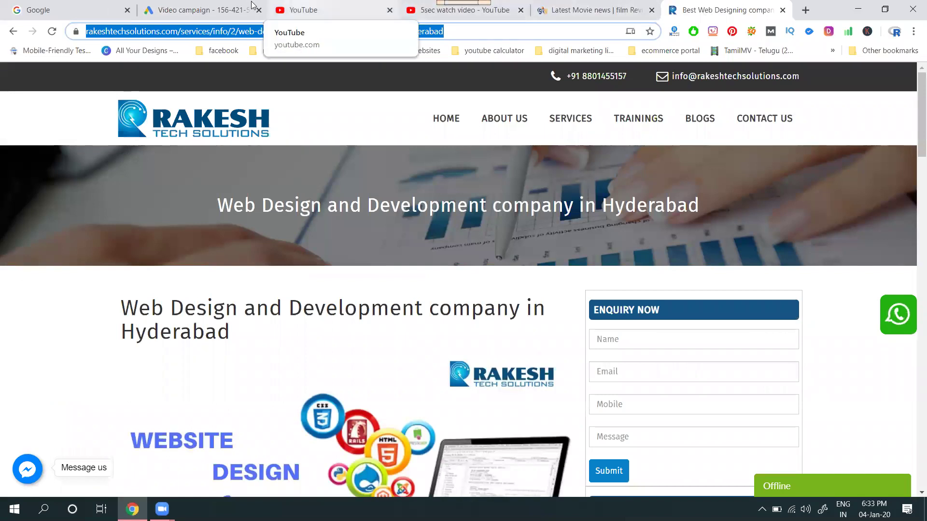
click(213, 11)
click(229, 217)
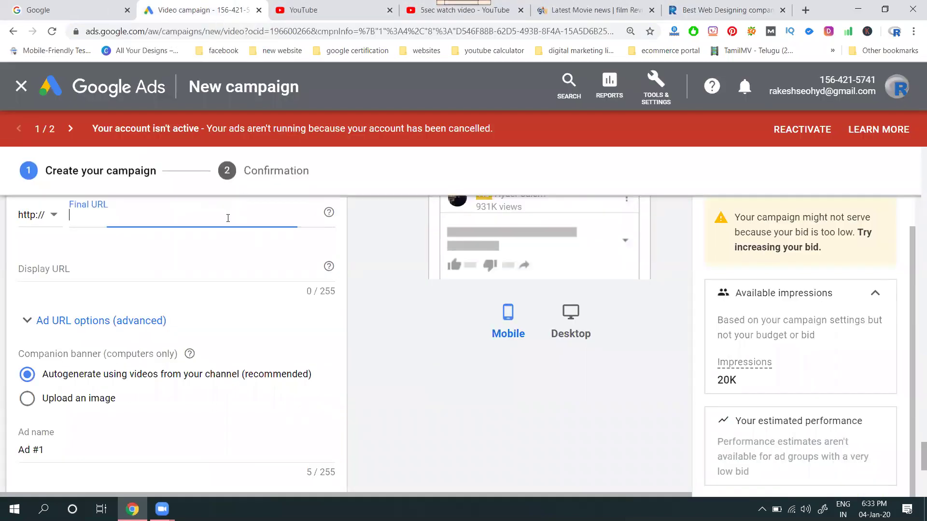
key(ctrl+v)
click(153, 271)
text(www.rakeshtechsolutions.com/services/info/2/web-design-and-development-company-in-hyderabad)
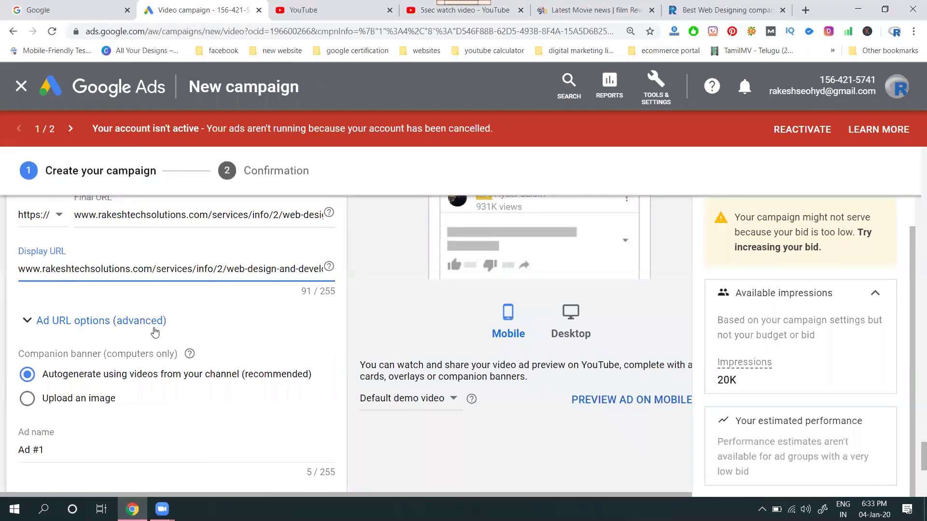
Step: Rename the ad from 'Ad #1' to 'Website design and devlopment'
scroll(154, 333, down, 2)
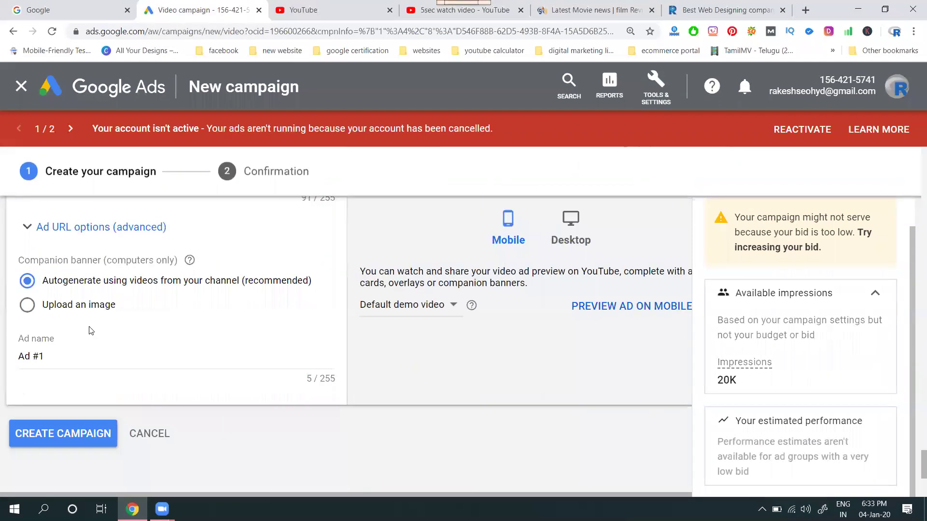
triple_click(72, 356)
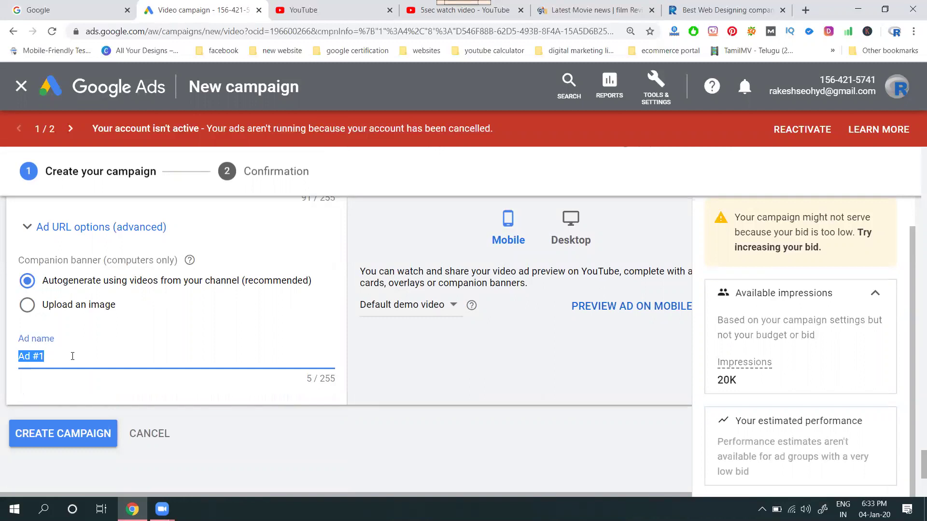
text(Website design and d)
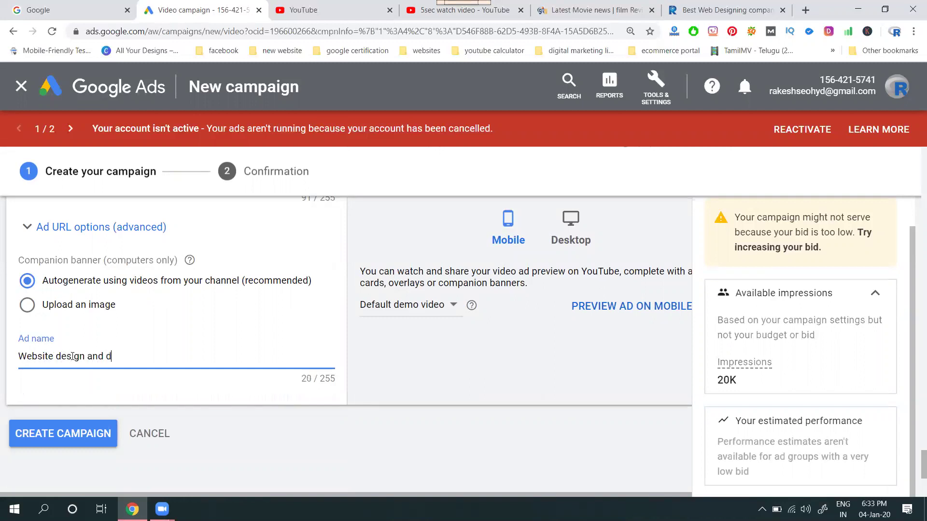
text(evlopment)
Step: Create the bumper campaign and review its ready confirmation with 1 ad group and 1 ad
click(66, 441)
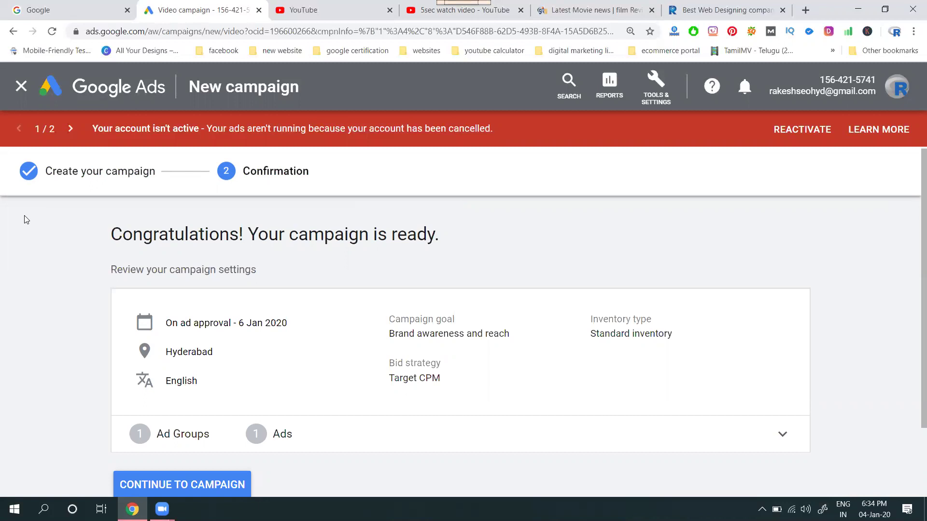
scroll(191, 405, down, 2)
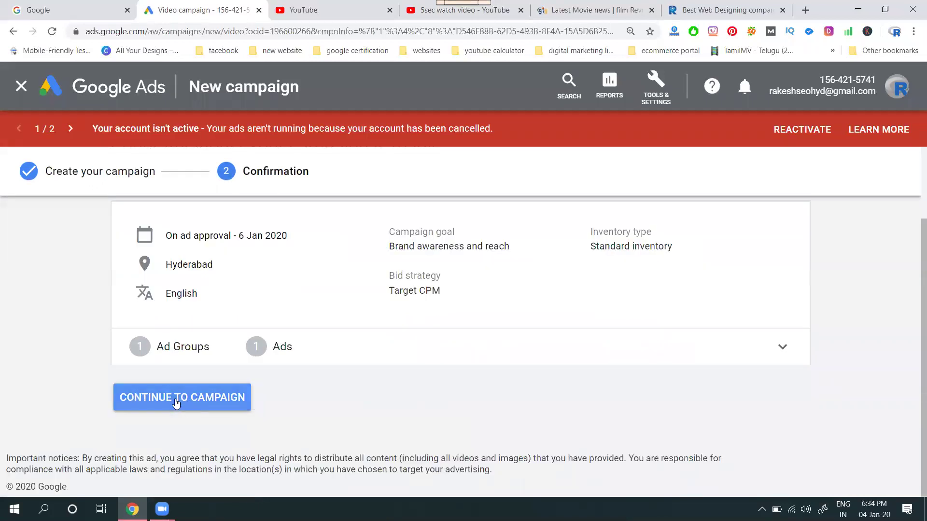
click(176, 400)
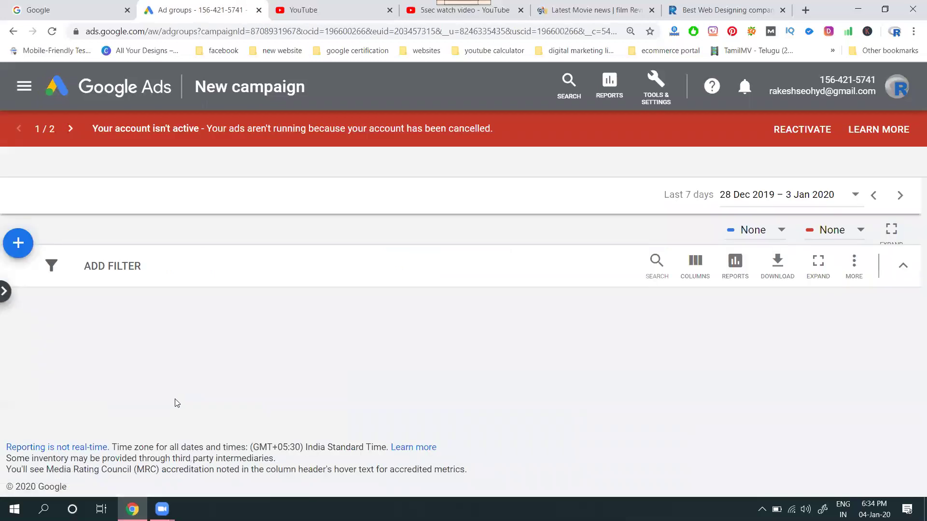
scroll(391, 365, down, 3)
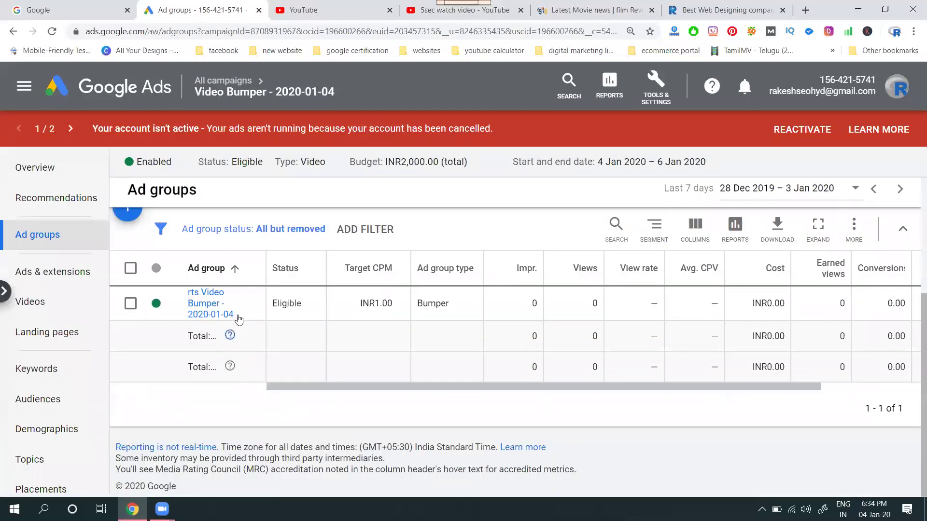